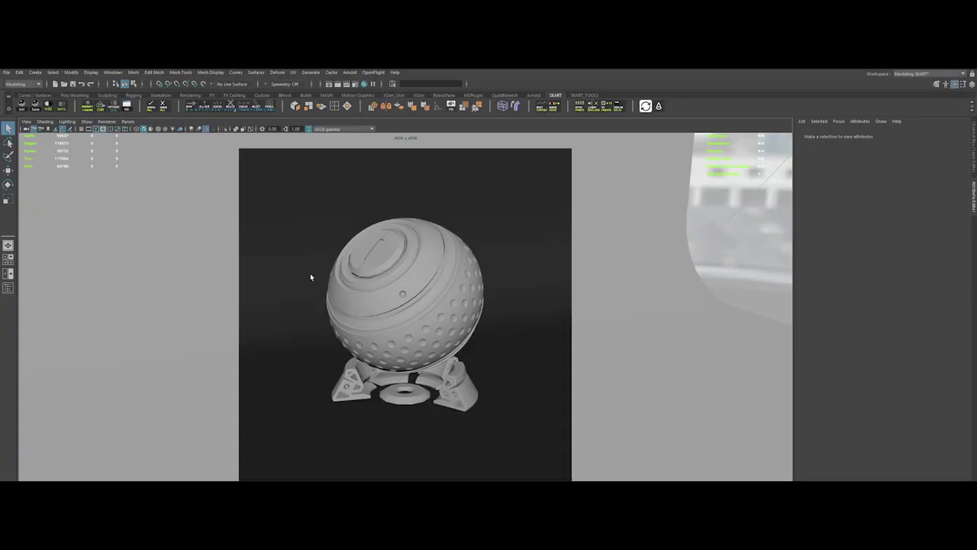
# Look through the perspective camera and orbit in close to face the backdrop scene.
pyautogui.click(26, 130)
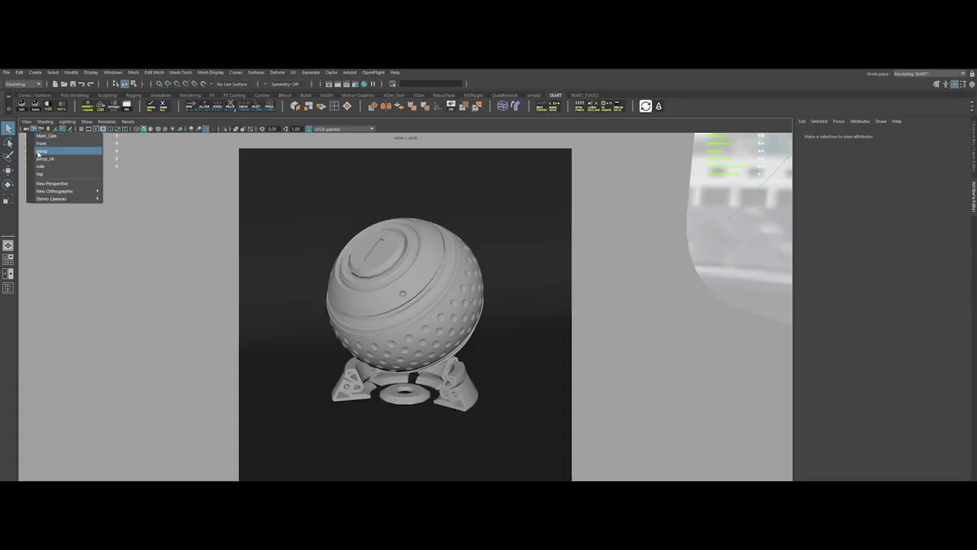
pyautogui.click(38, 160)
pyautogui.moveTo(240, 267)
pyautogui.keyDown('alt'); pyautogui.mouseDown()
pyautogui.moveTo(361, 305)
pyautogui.moveTo(344, 250)
pyautogui.moveTo(322, 251)
pyautogui.mouseUp(); pyautogui.keyUp('alt')
pyautogui.keyDown('alt'); pyautogui.moveTo(323, 251); pyautogui.dragTo(388, 327, button='right'); pyautogui.keyUp('alt')
pyautogui.keyDown('alt'); pyautogui.moveTo(388, 326); pyautogui.dragTo(454, 321); pyautogui.keyUp('alt')
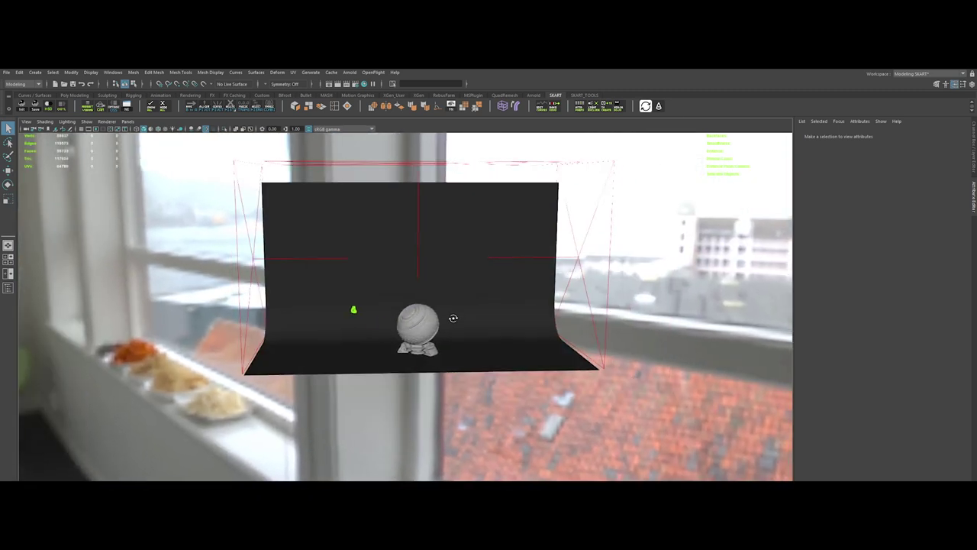
pyautogui.keyDown('alt'); pyautogui.moveTo(453, 321); pyautogui.dragTo(449, 326, button='middle'); pyautogui.keyUp('alt')
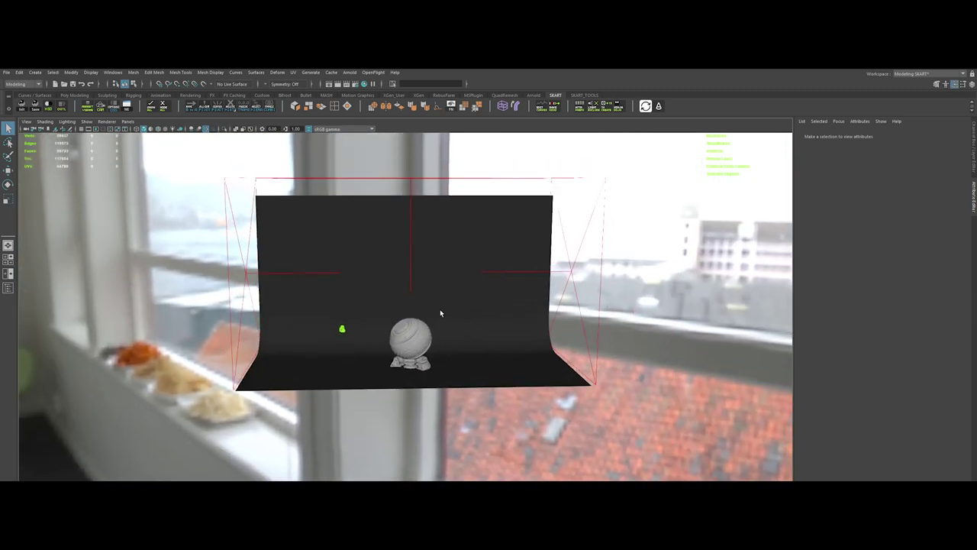
# Inspect the scene light, Floor mesh and sky dome, then return to the render camera.
pyautogui.click(439, 185)
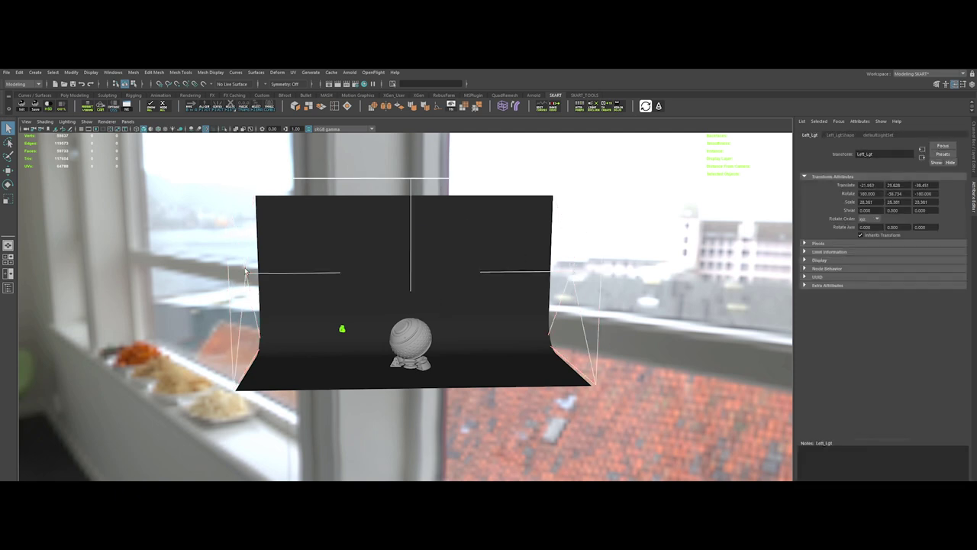
pyautogui.click(320, 247)
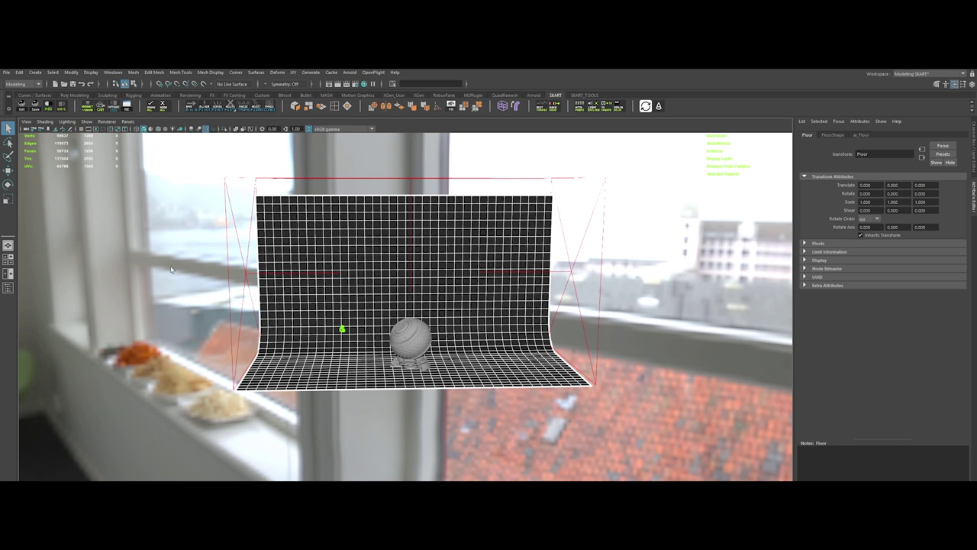
pyautogui.click(171, 269)
pyautogui.click(26, 130)
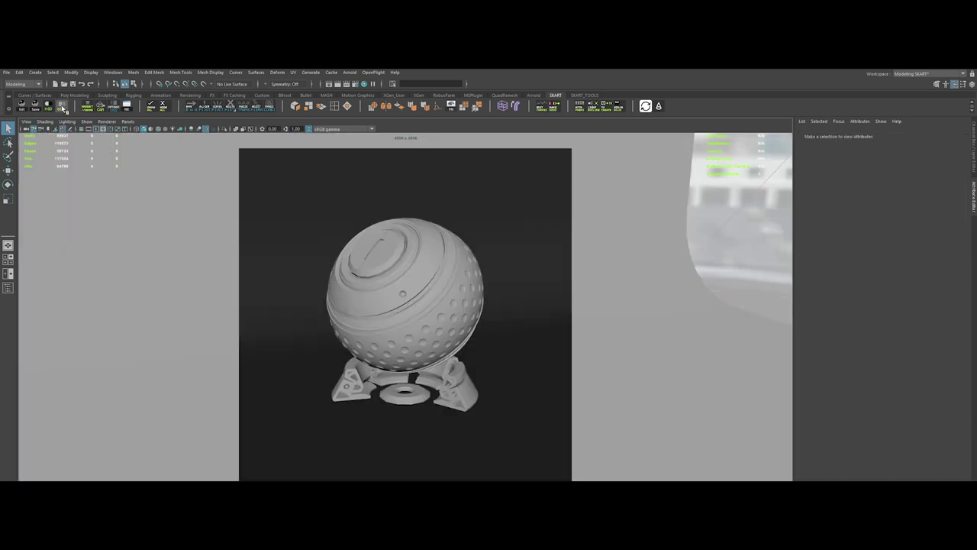
pyautogui.click(62, 108)
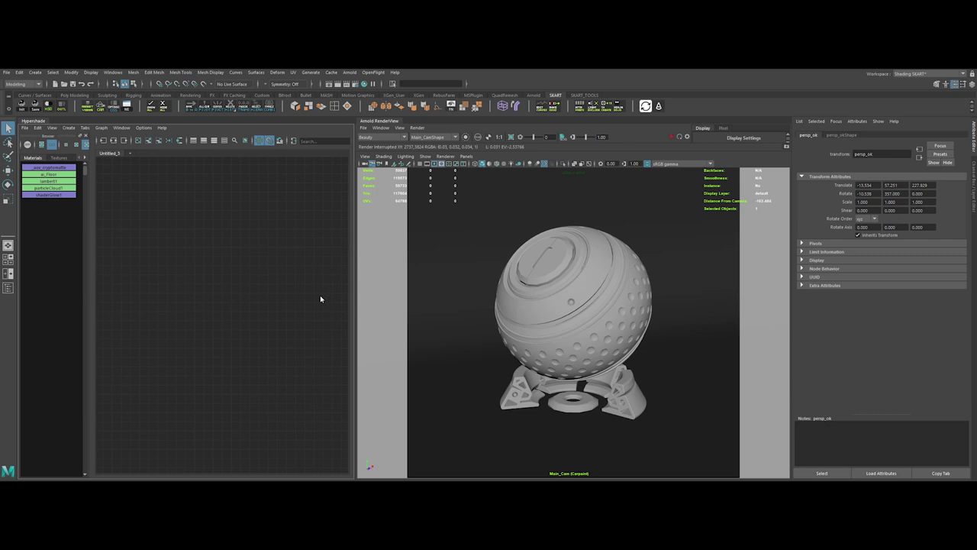
# Create an aiCarPaint node in Hypershade and select it to view its attributes.
pyautogui.press('Tab')
pyautogui.write('aicar')
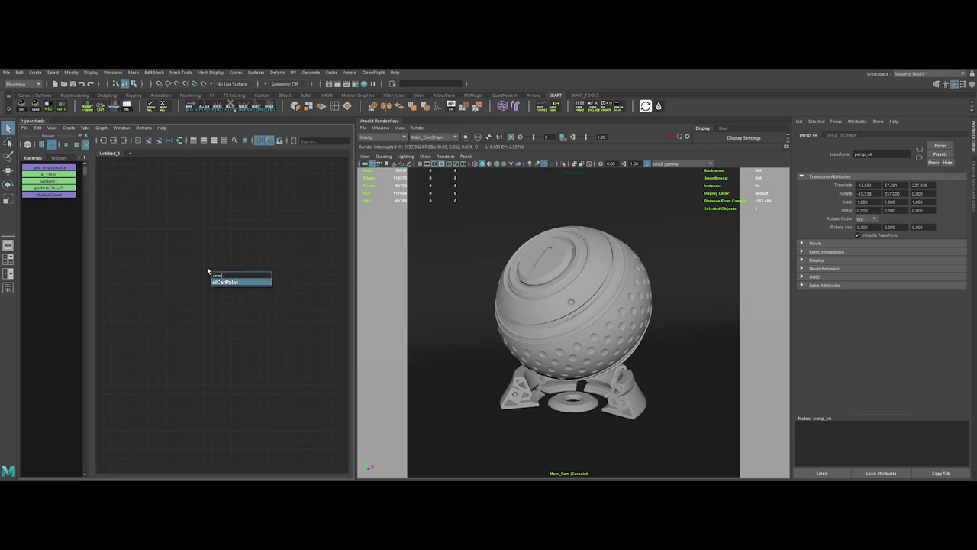
pyautogui.press('Return')
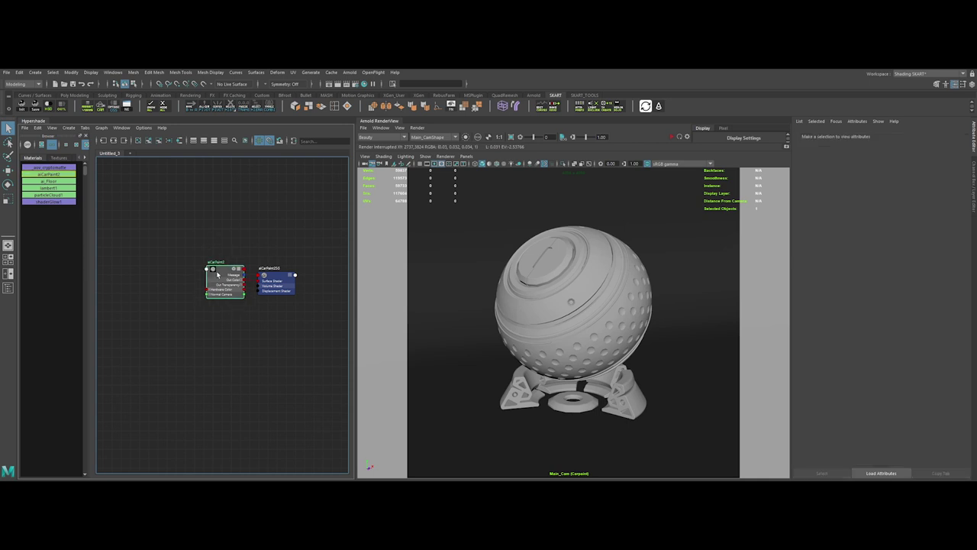
pyautogui.click(218, 273)
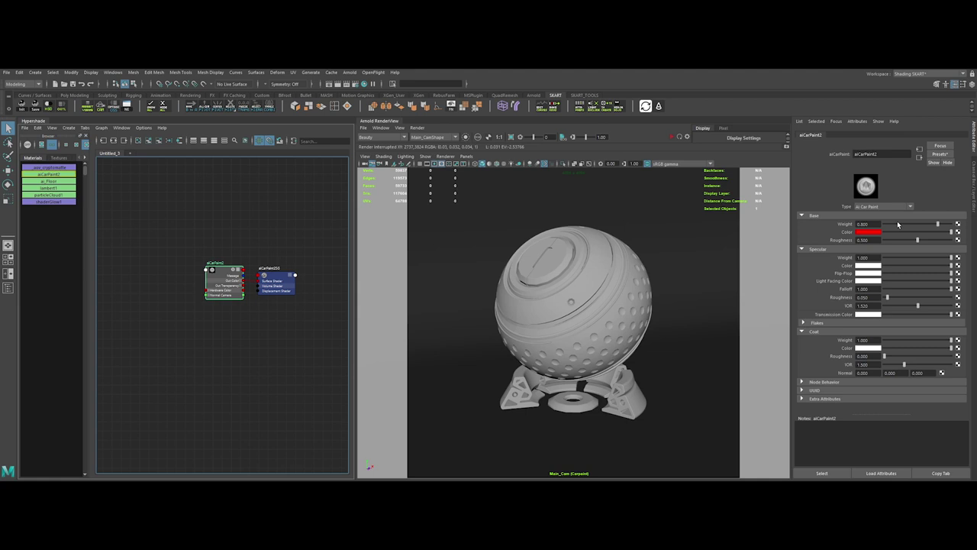
pyautogui.click(168, 245)
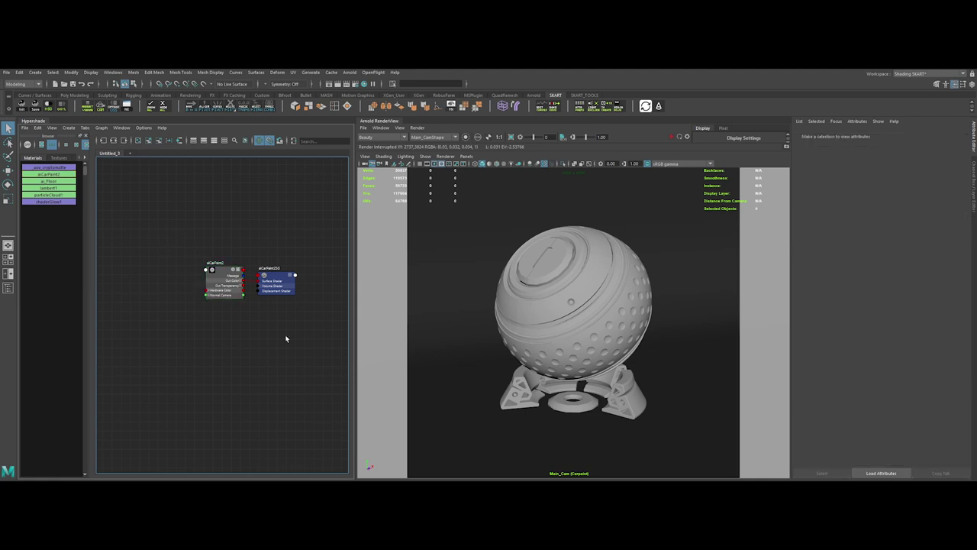
pyautogui.hotkey('ctrl', 'z')
# Replace the aiCarPaint node with a new aiStandardSurface shader.
pyautogui.press('Delete')
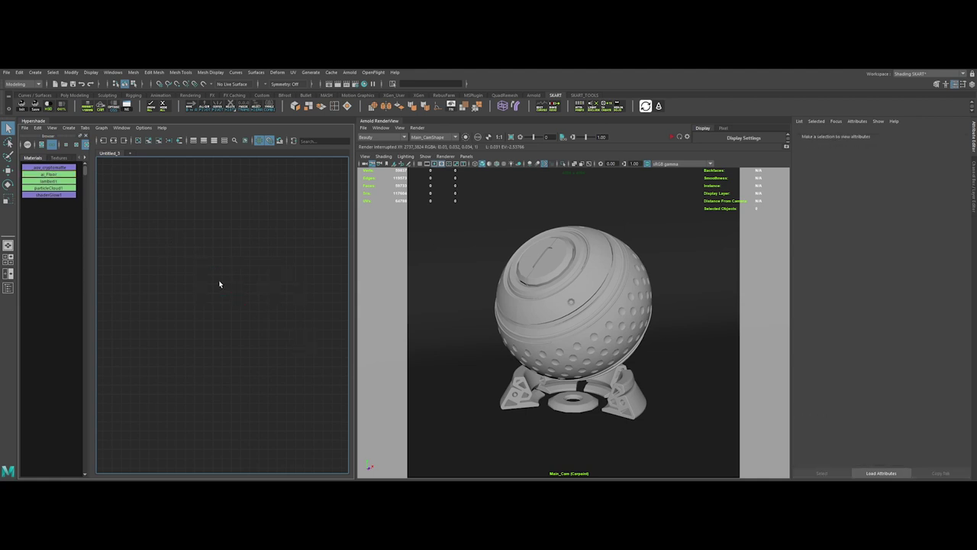
pyautogui.press('Tab')
pyautogui.write('aist')
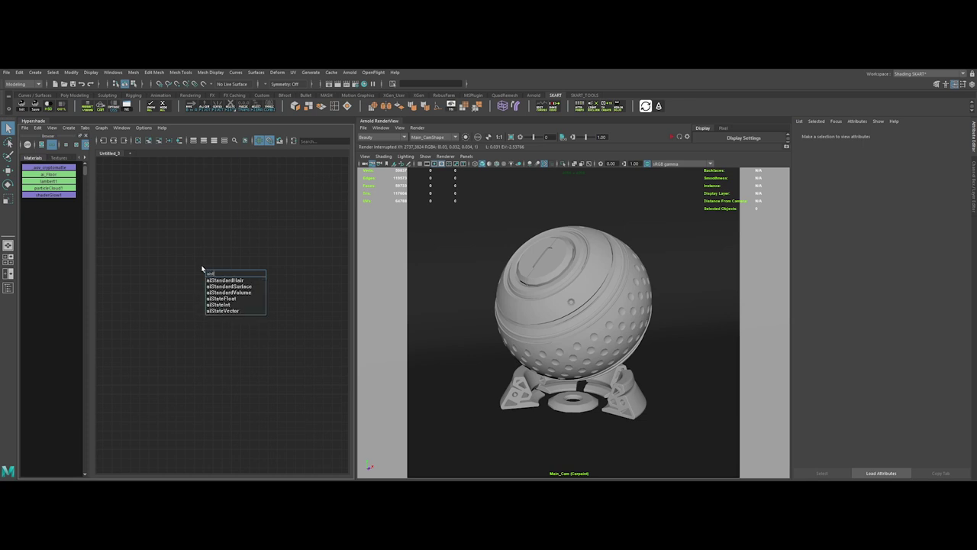
pyautogui.press('Return')
pyautogui.write('aiCarpaintSG')
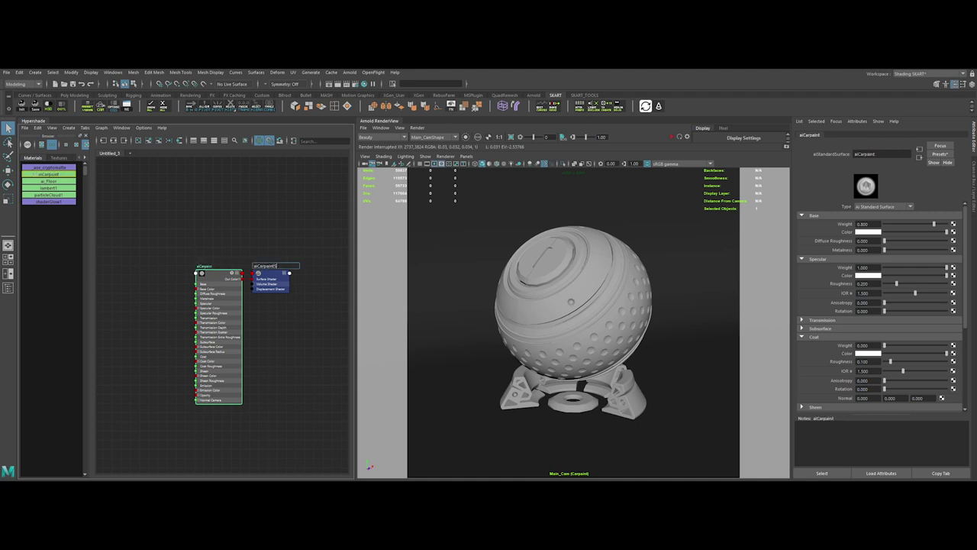
# Select the ShaderBall in the Outliner and bring up its options menu.
pyautogui.click(7, 287)
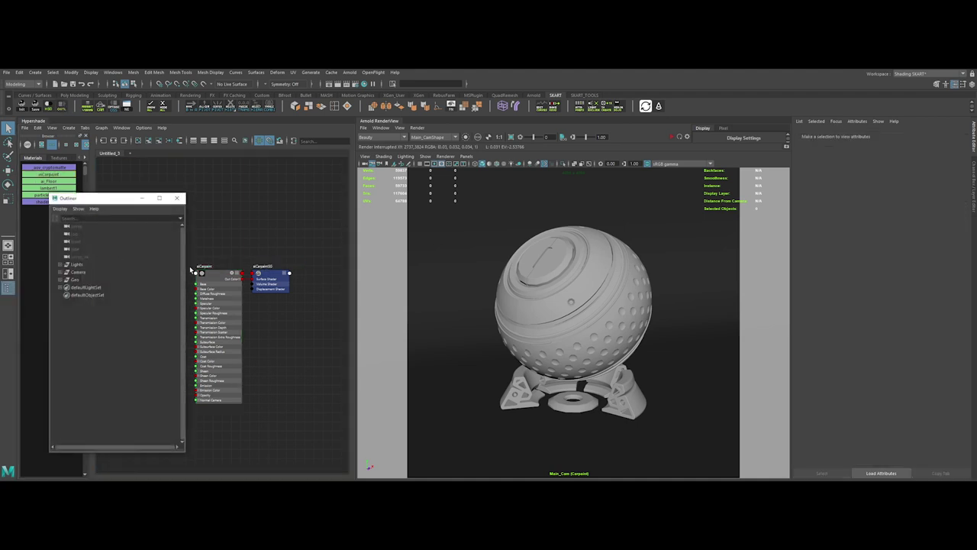
pyautogui.click(86, 287)
pyautogui.rightClick(176, 306)
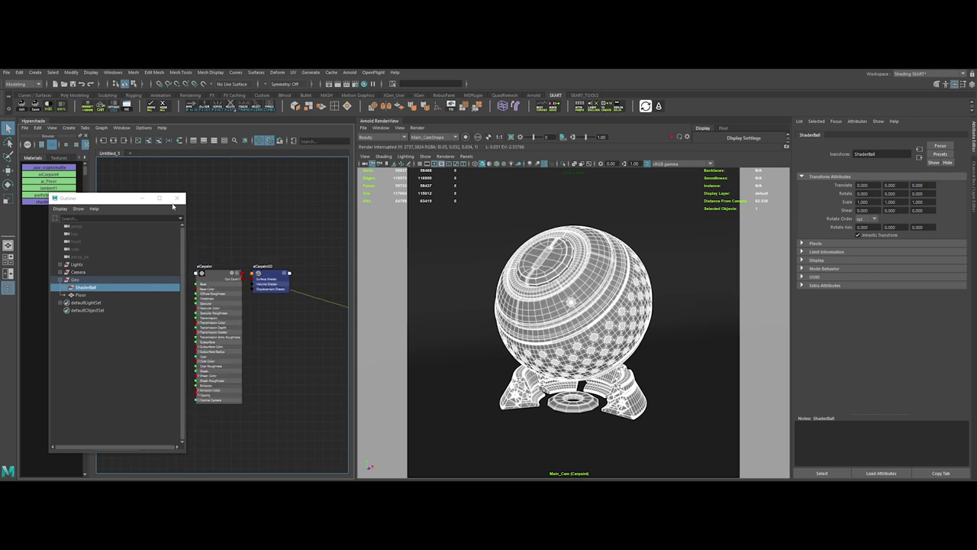
# Assign aiCarpaint to the ShaderBall with a saturated red Base Color and Coat Weight 1.
pyautogui.click(177, 197)
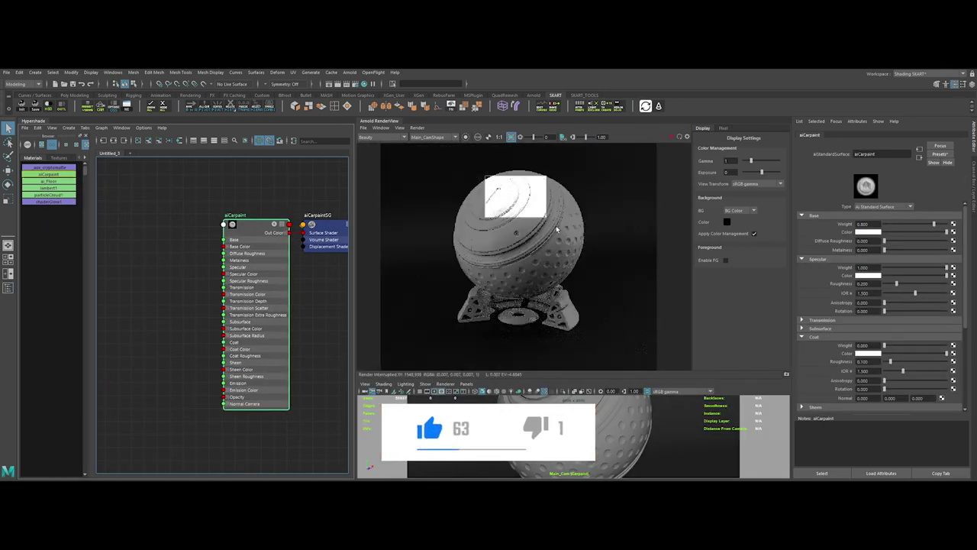
pyautogui.moveTo(552, 269); pyautogui.dragTo(544, 271, button='middle')
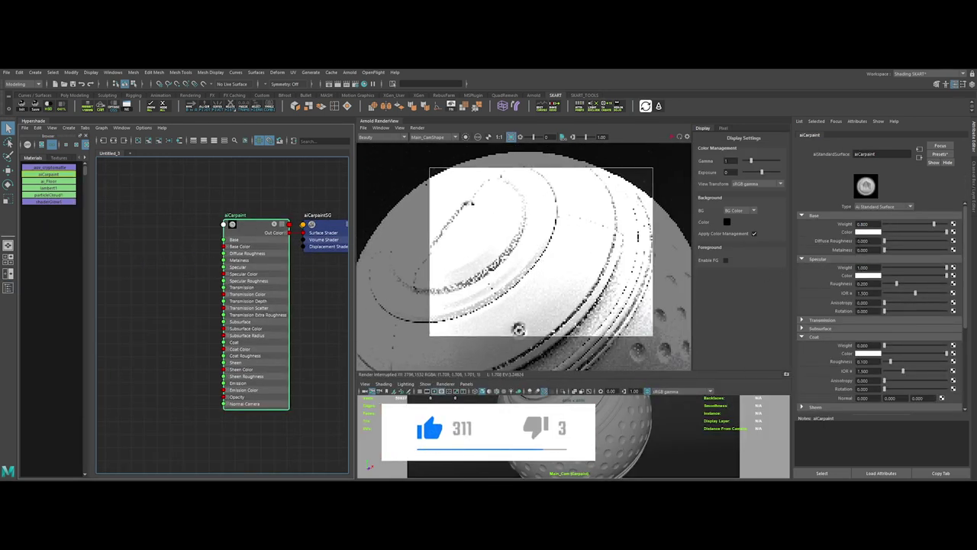
pyautogui.click(867, 231)
pyautogui.click(944, 241)
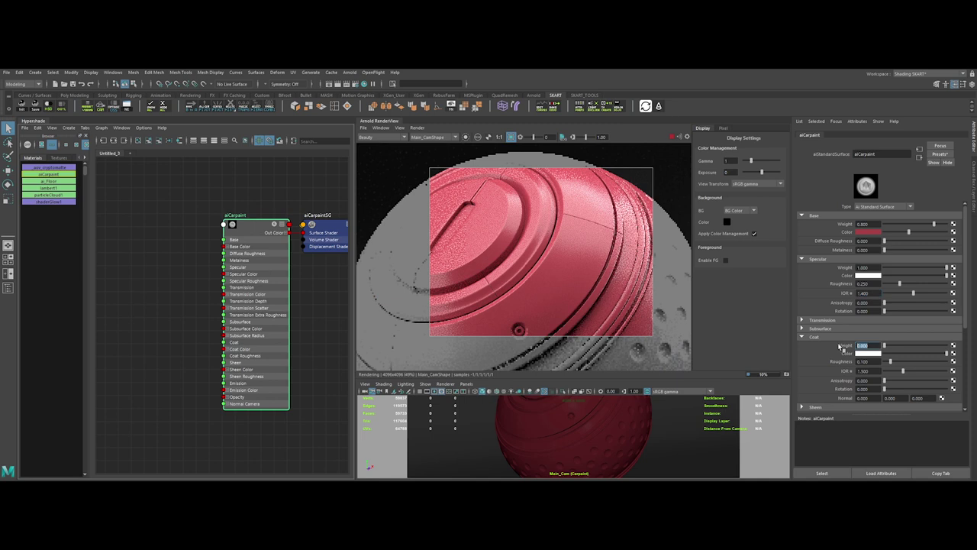
pyautogui.press('Tab')
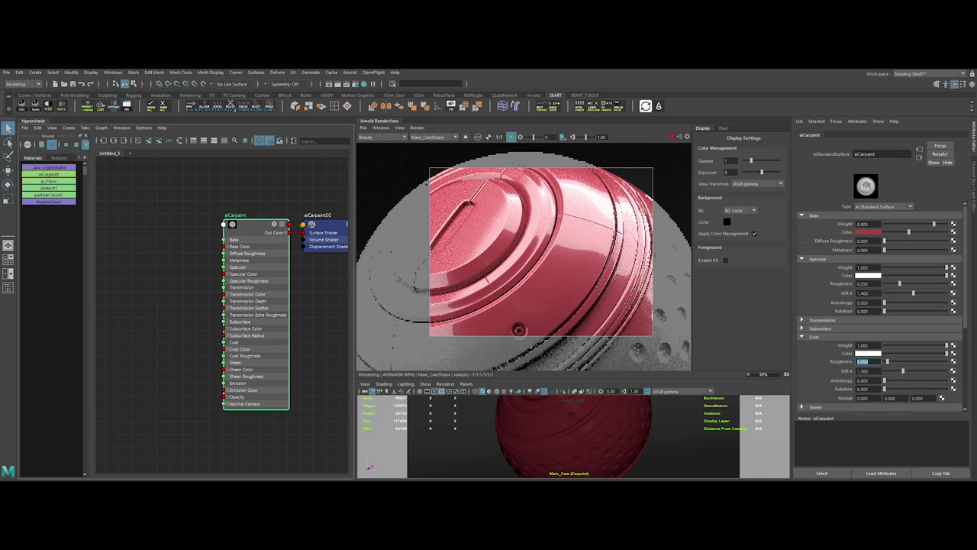
pyautogui.click(871, 233)
pyautogui.click(833, 229)
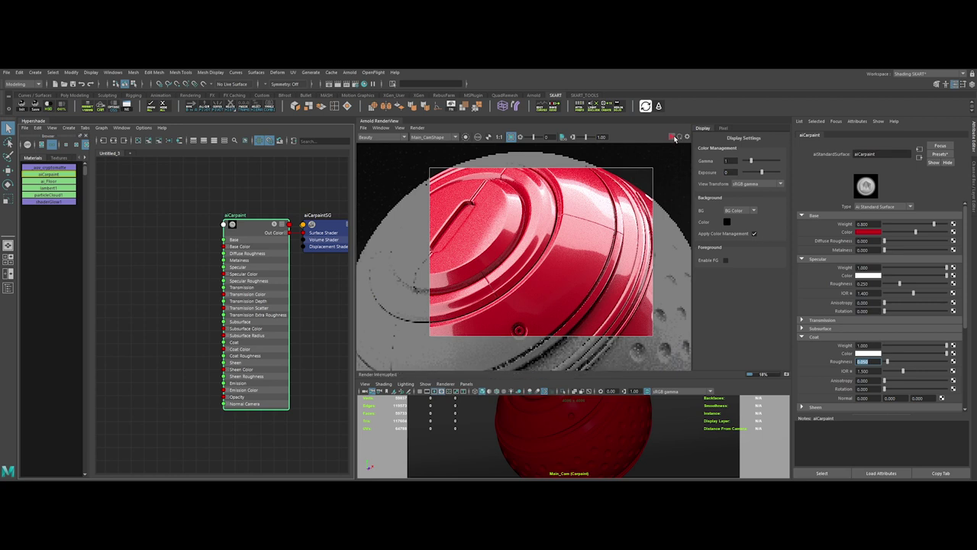
# Fine-tune the red Base Color and set aiCarpaint's Coat Color to red.
pyautogui.click(869, 233)
pyautogui.click(829, 229)
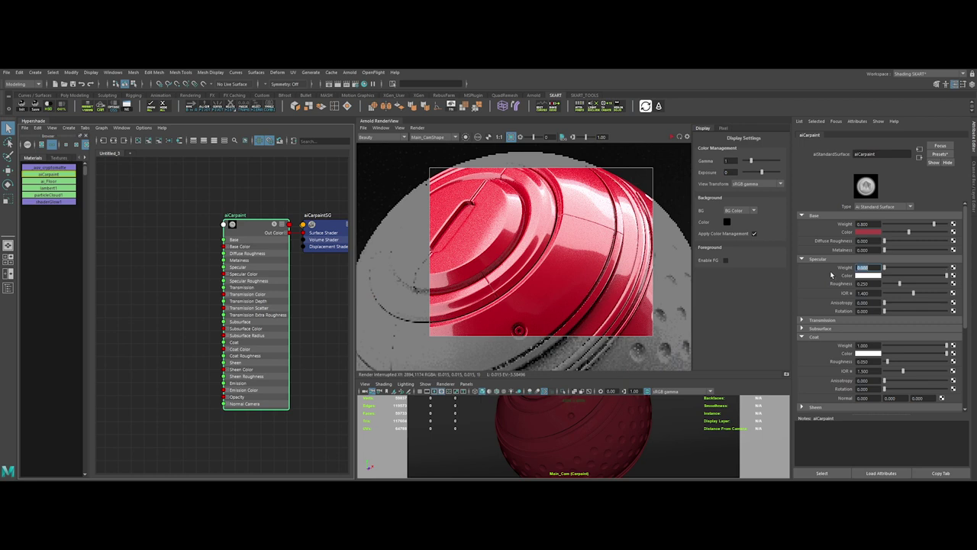
pyautogui.scroll(-1, 809, 300)
pyautogui.scroll(-1, 809, 300)
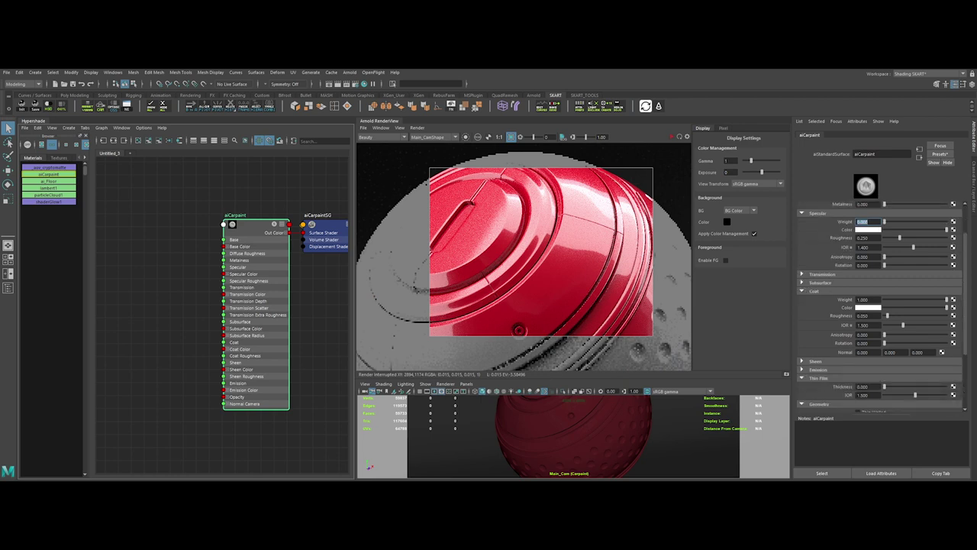
pyautogui.click(870, 308)
pyautogui.click(831, 304)
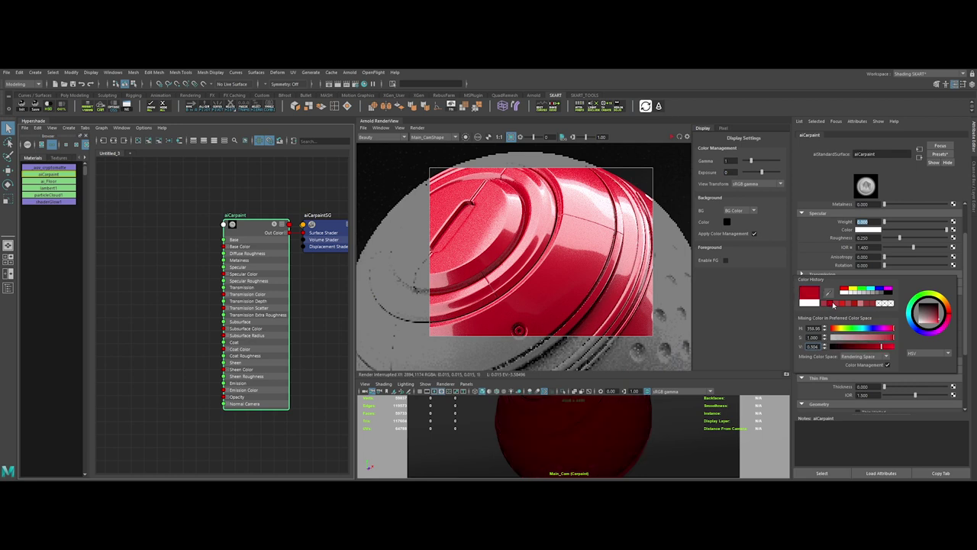
pyautogui.click(672, 137)
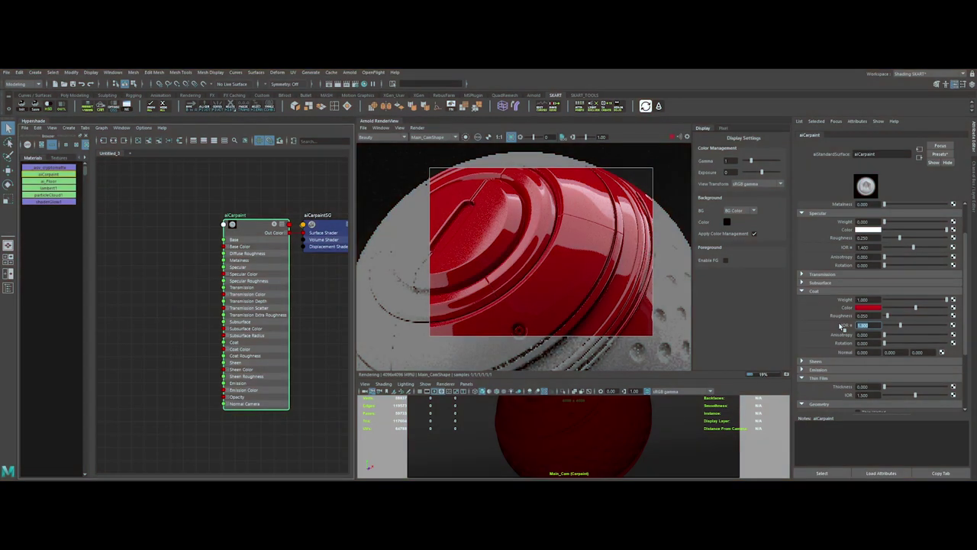
# Set Base Metalness 0.300, Coat IOR 1.300, and thin film thickness 300 with IOR 1.1.
pyautogui.scroll(2, 841, 327)
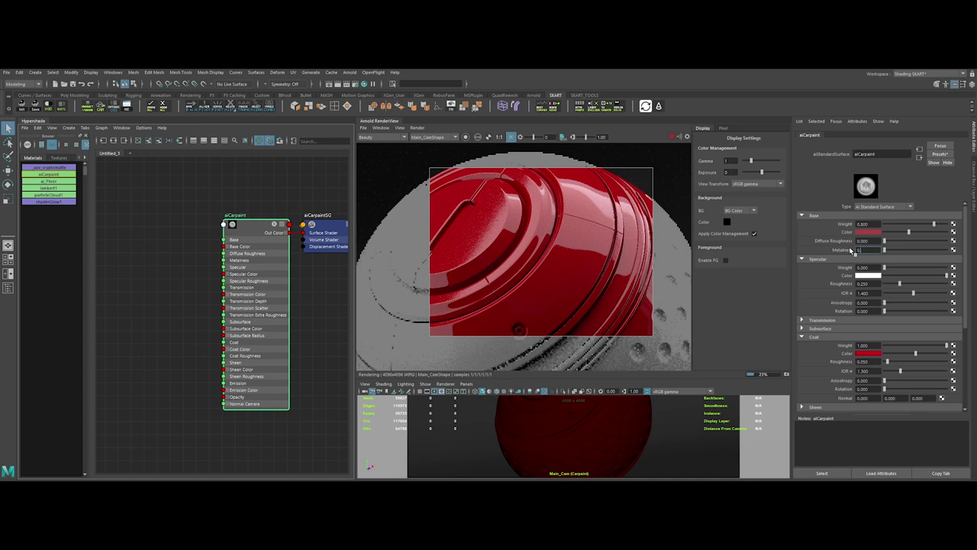
pyautogui.press('Return')
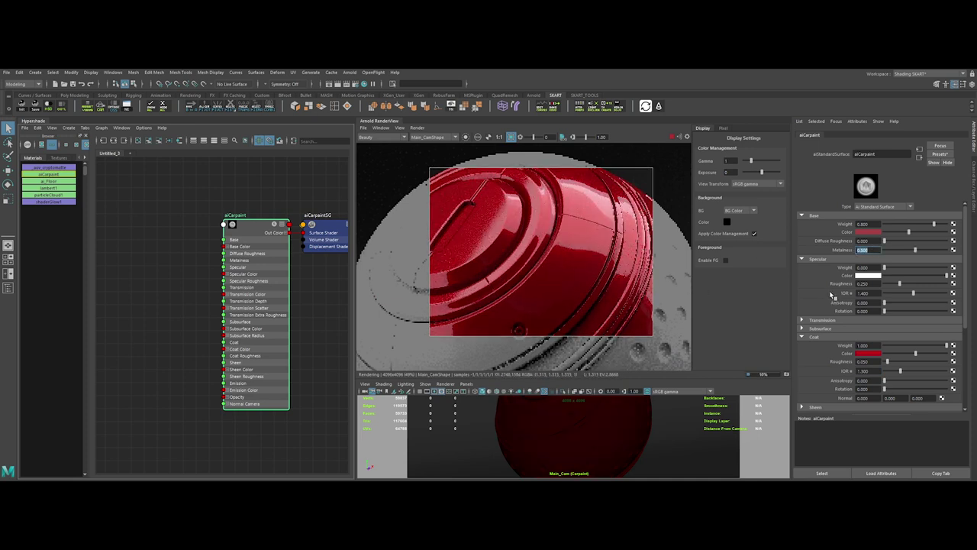
pyautogui.scroll(-1, 843, 298)
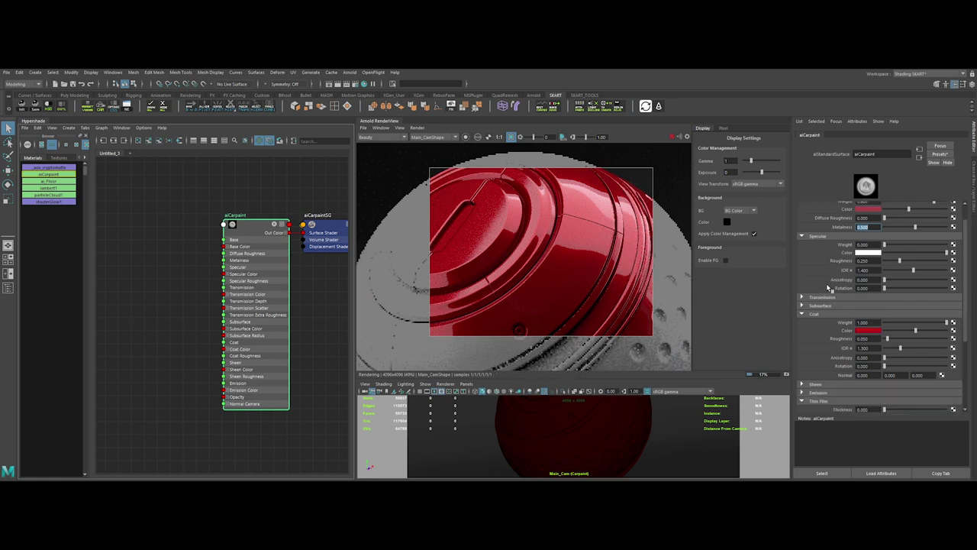
pyautogui.scroll(-3, 842, 301)
pyautogui.scroll(-1, 843, 305)
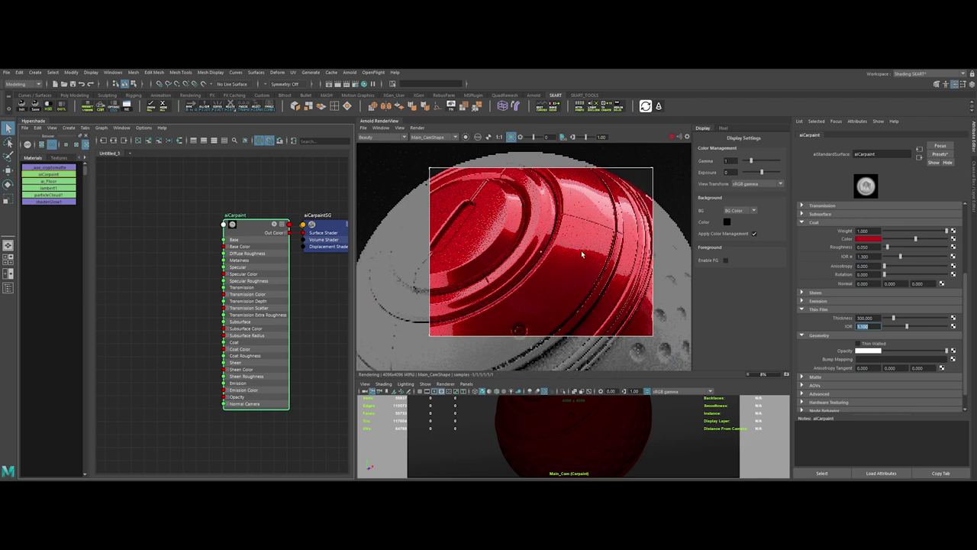
pyautogui.scroll(2, 581, 255)
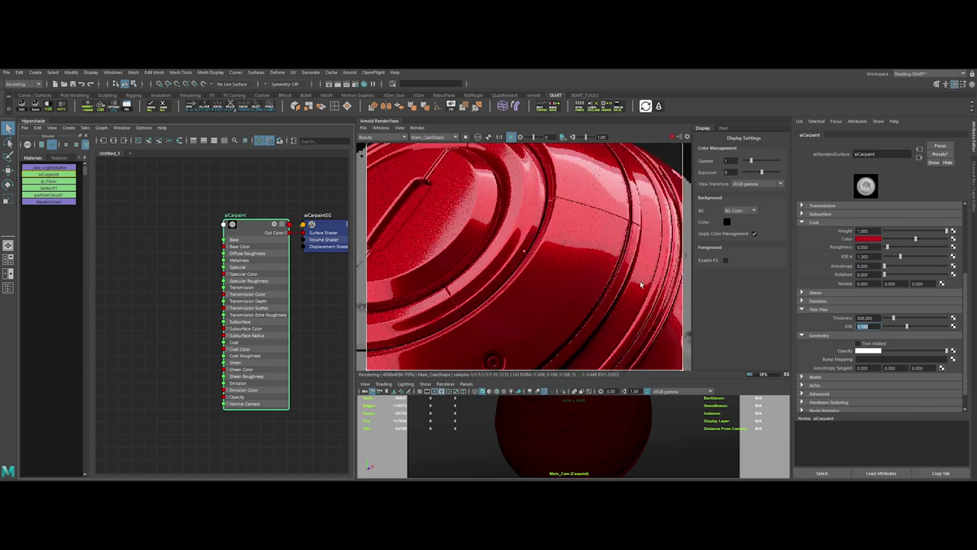
# Limit the render to a small paint region and create an aiFlakes node.
pyautogui.moveTo(522, 187); pyautogui.dragTo(640, 282)
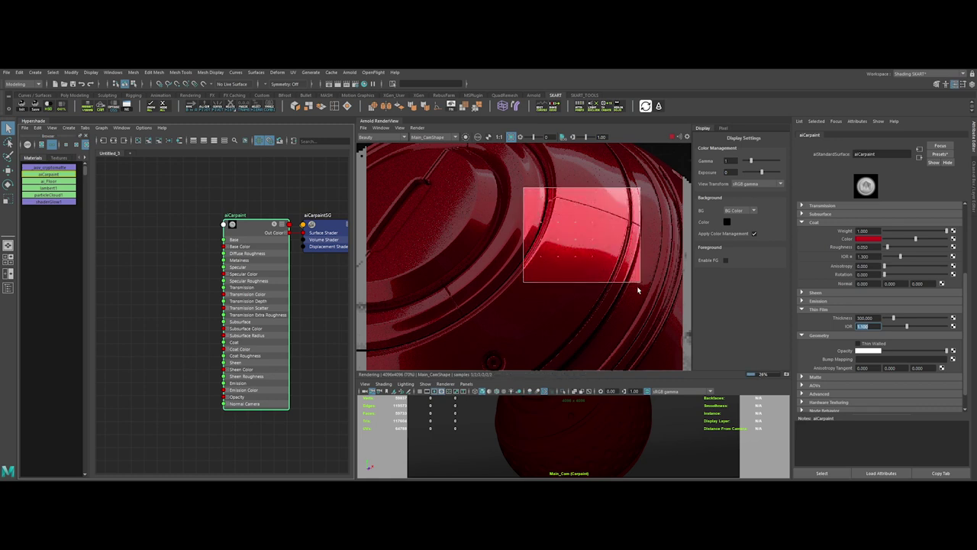
pyautogui.click(118, 344)
pyautogui.press('Tab')
pyautogui.write('aiSta')
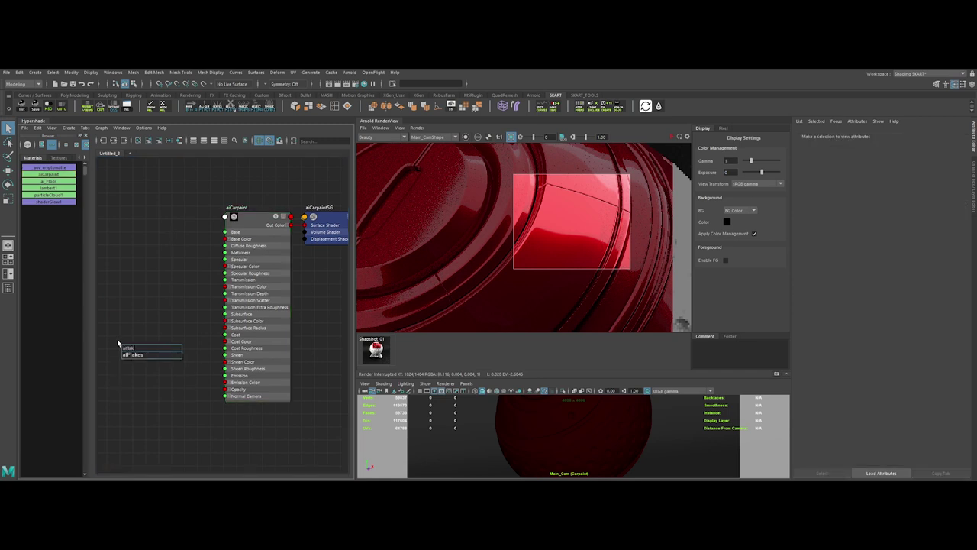
pyautogui.press('Return')
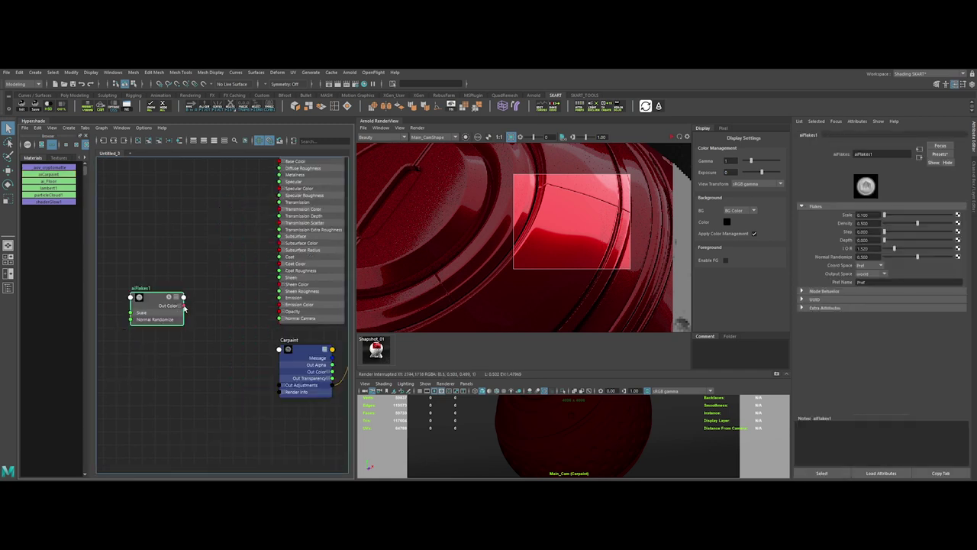
# Connect aiFlakes Out Color to aiCarpaint's Normal Camera and nudge the node right.
pyautogui.moveTo(259, 320); pyautogui.dragTo(280, 319)
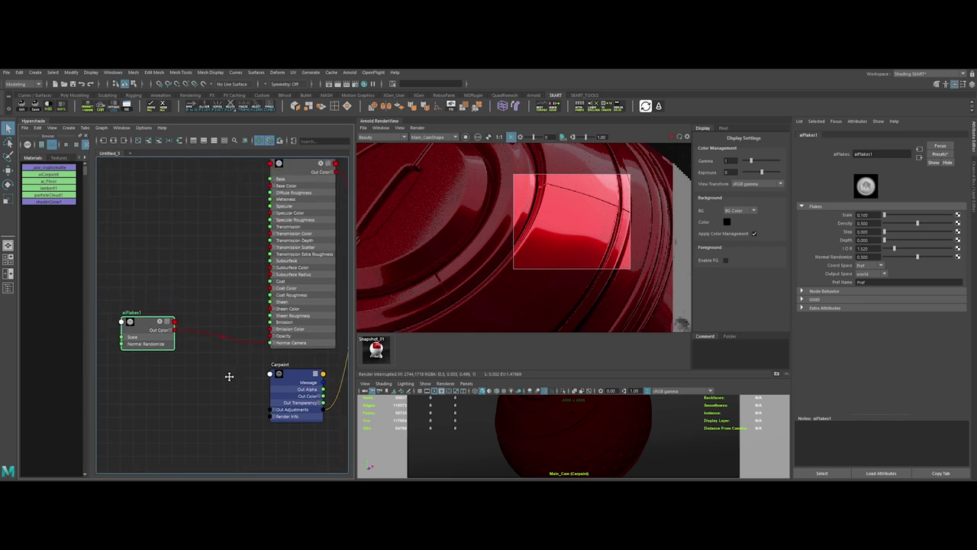
pyautogui.keyDown('alt'); pyautogui.moveTo(248, 332); pyautogui.dragTo(229, 375, button='middle'); pyautogui.keyUp('alt')
pyautogui.moveTo(127, 347); pyautogui.dragTo(145, 347)
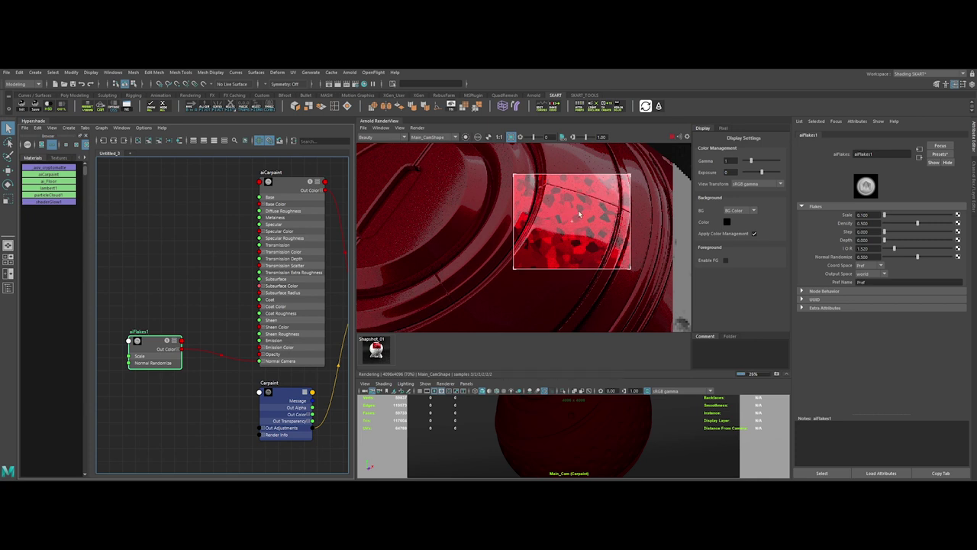
# Show flakes in debug shading and set flake Scale 0.015 and Density 0.200.
pyautogui.click(466, 138)
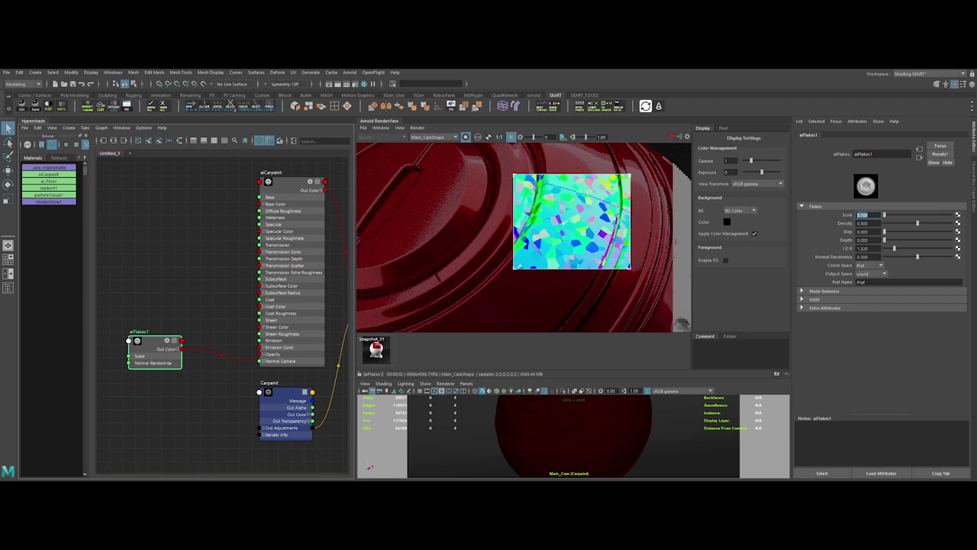
pyautogui.write('015')
pyautogui.press('Tab')
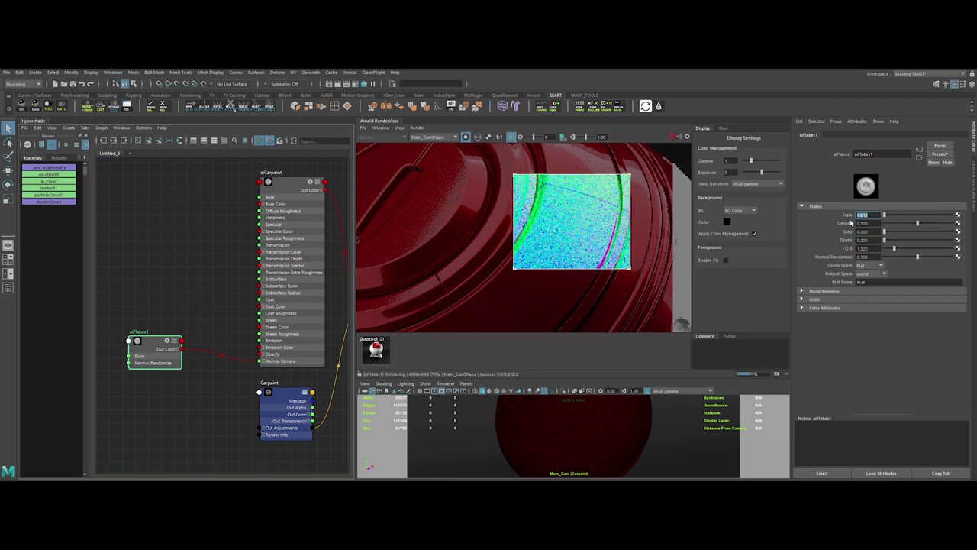
pyautogui.write('1')
pyautogui.press('Return')
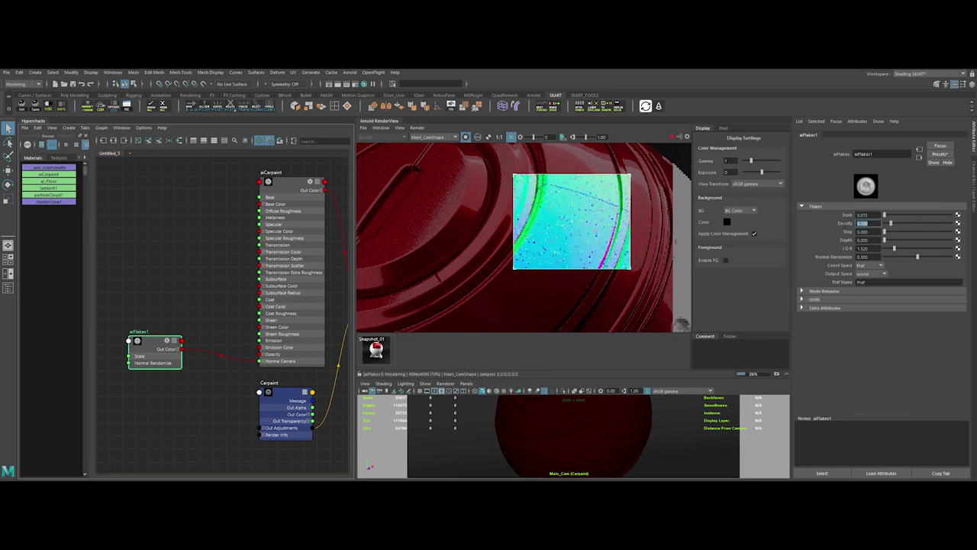
pyautogui.write('0.2')
pyautogui.press('Return')
# Set flake Depth 5 and Normal Randomize 0.100 in world coordinate space.
pyautogui.press('Tab')
pyautogui.press('Tab')
pyautogui.write('1')
pyautogui.press('Return')
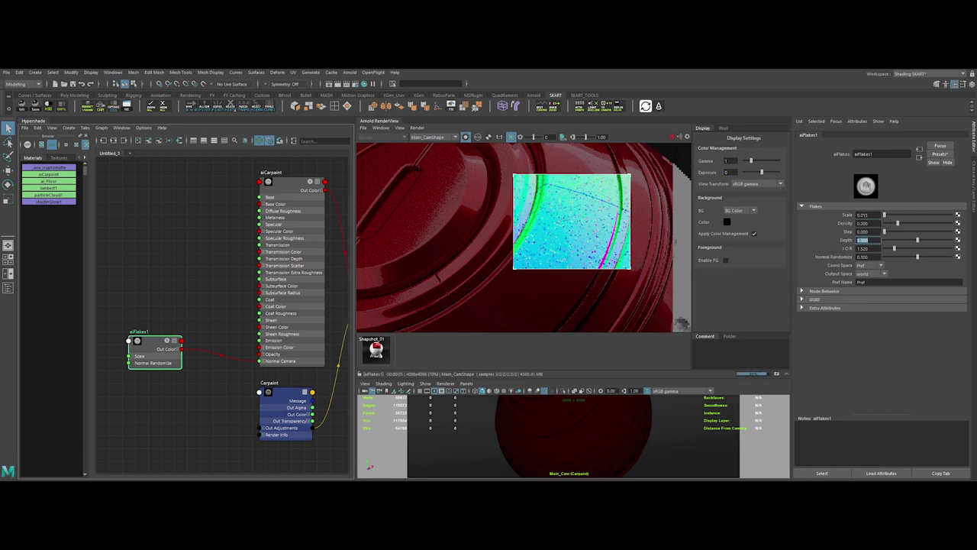
pyautogui.write('5')
pyautogui.press('Tab')
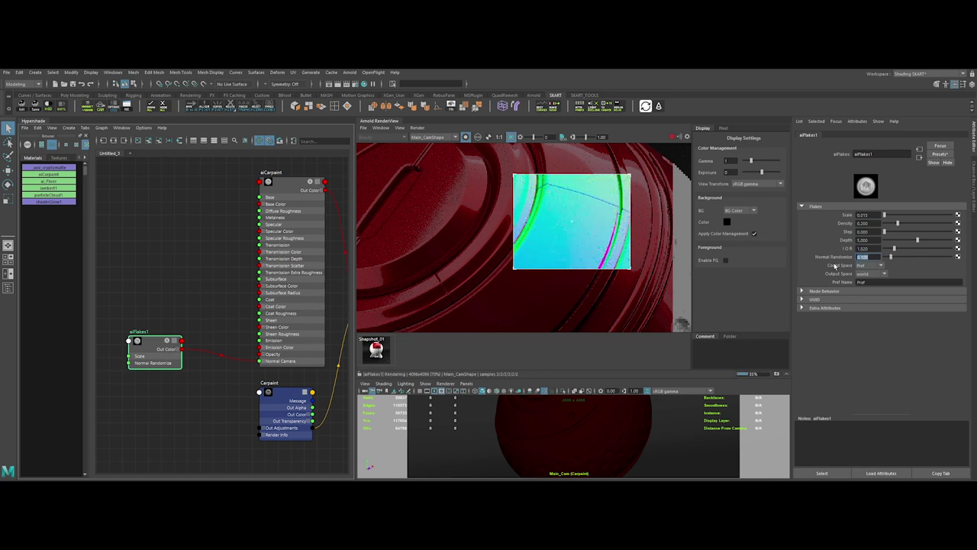
pyautogui.press('Return')
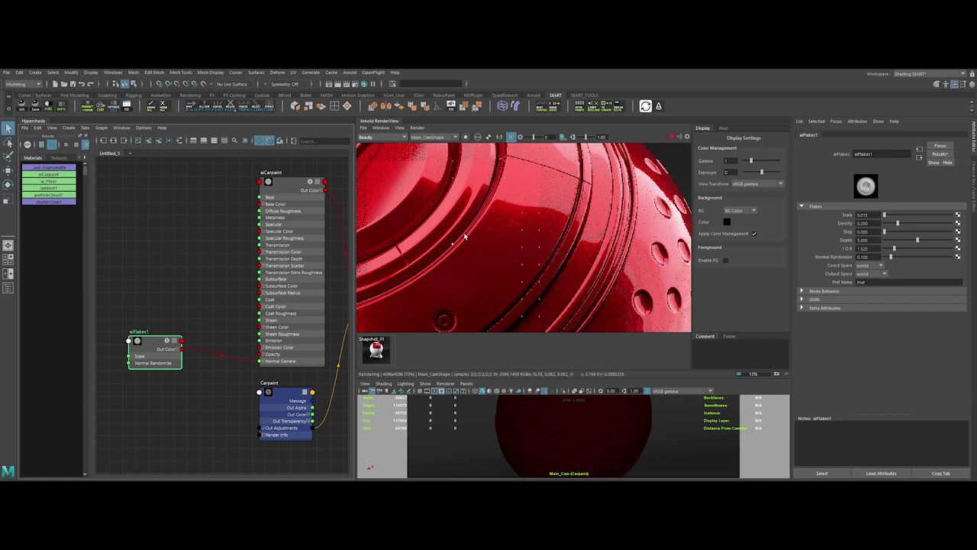
# Stop the IPR render, review the Fingerprints texture in Pdplayer, then close the viewer.
pyautogui.click(672, 137)
pyautogui.moveTo(572, 254)
pyautogui.keyDown('alt'); pyautogui.mouseDown()
pyautogui.moveTo(530, 279)
pyautogui.moveTo(550, 257)
pyautogui.moveTo(555, 265)
pyautogui.mouseUp(); pyautogui.keyUp('alt')
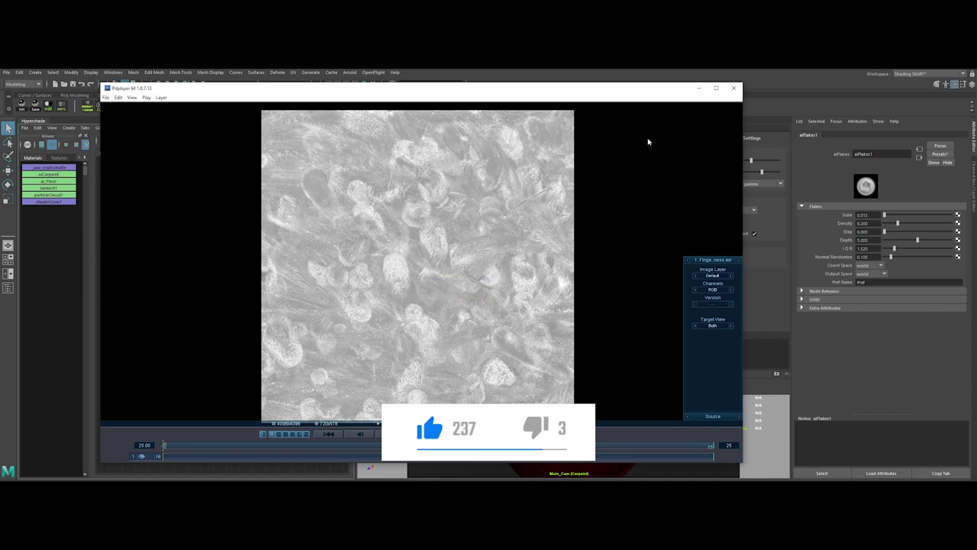
pyautogui.click(698, 88)
# Create a file texture node loading the Fingerprints roughness image and check its colour space.
pyautogui.moveTo(199, 296); pyautogui.dragTo(199, 296)
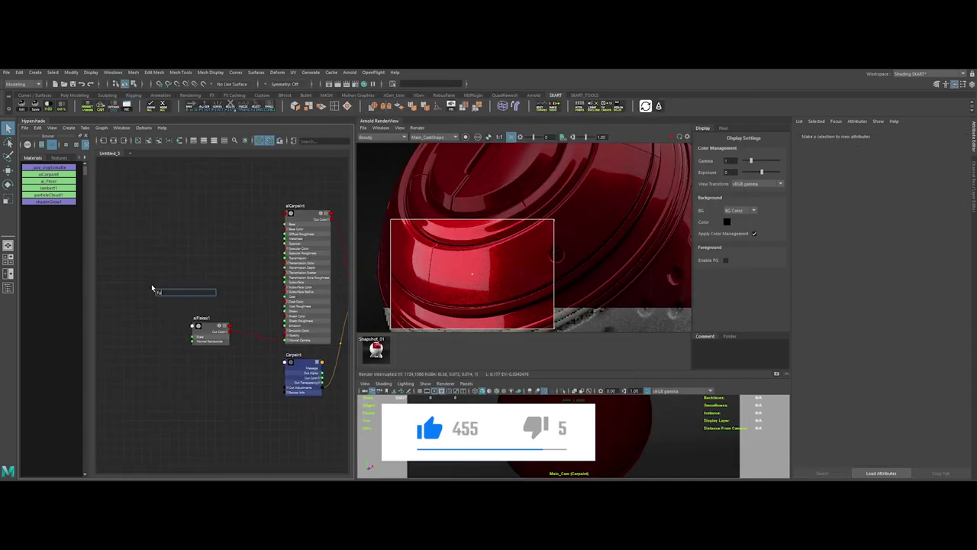
pyautogui.click(960, 239)
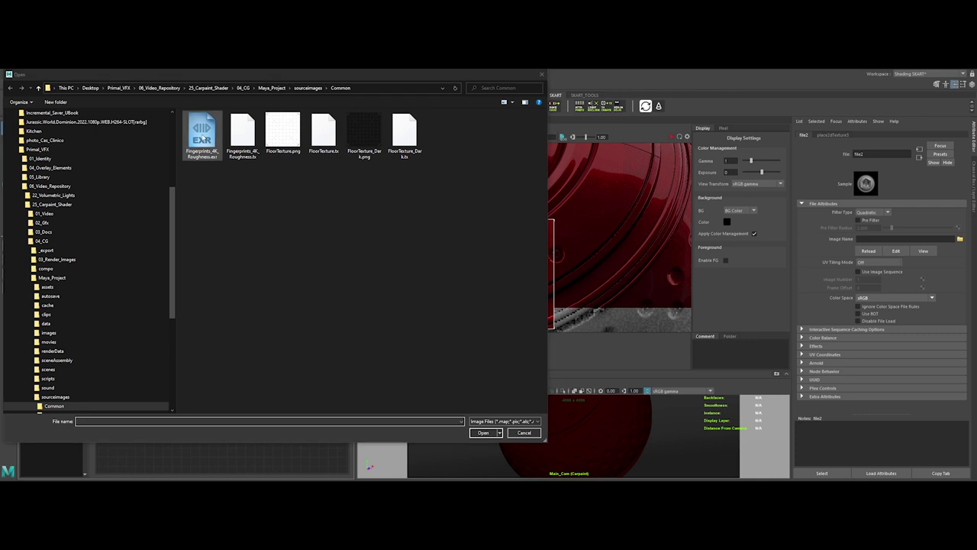
pyautogui.doubleClick(201, 130)
pyautogui.click(893, 298)
pyautogui.scroll(1, 878, 343)
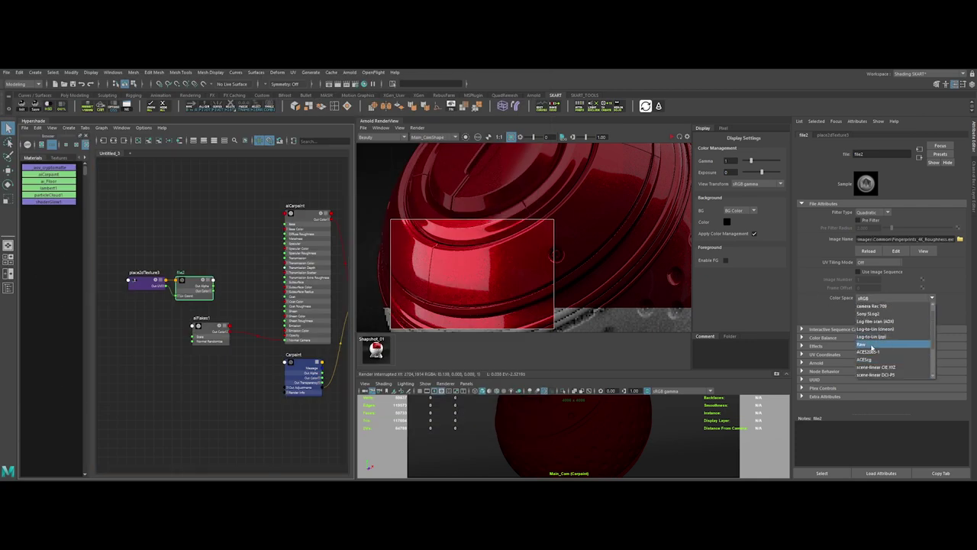
pyautogui.click(883, 348)
# Add an aiTriplanar node and feed the Fingerprints texture into its input.
pyautogui.click(181, 247)
pyautogui.press('Tab')
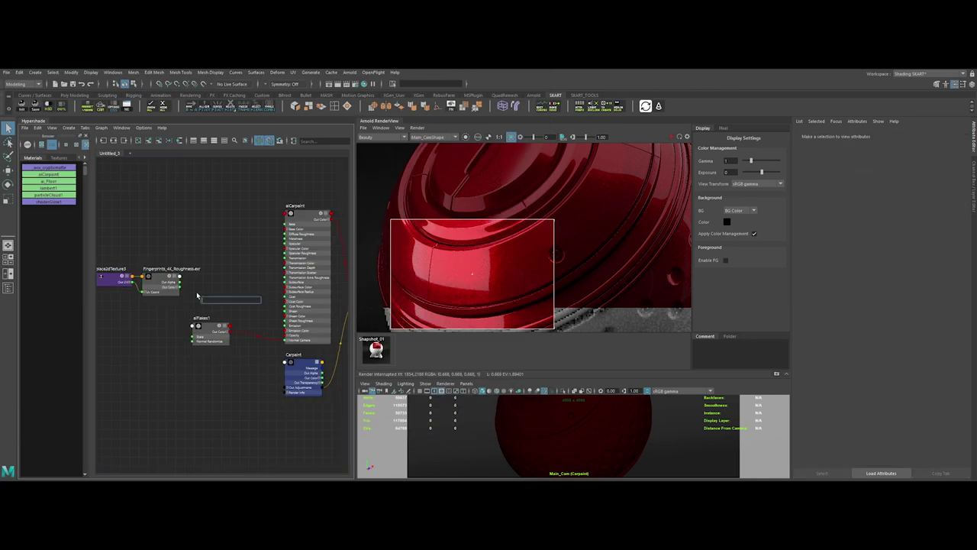
pyautogui.write('aitriplanar')
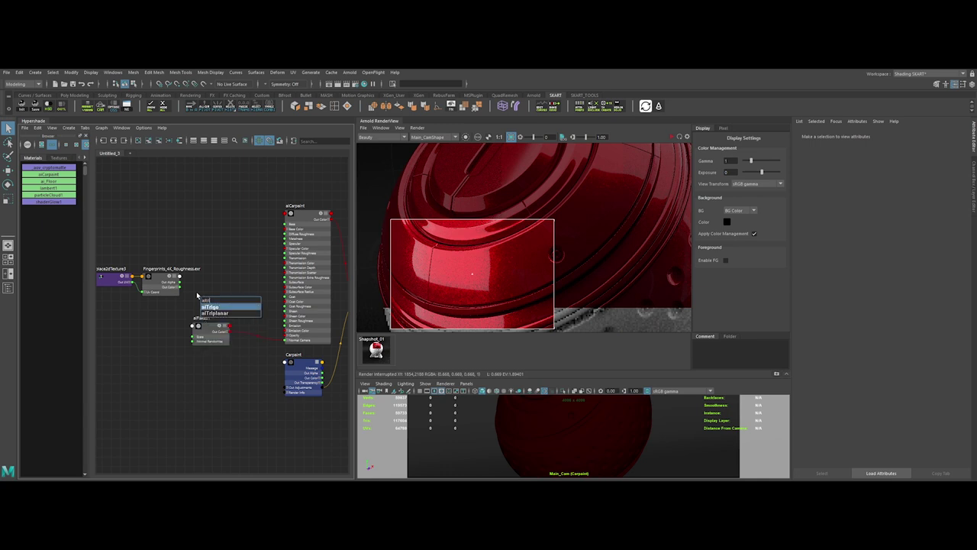
pyautogui.press('Return')
pyautogui.moveTo(252, 290); pyautogui.dragTo(216, 286)
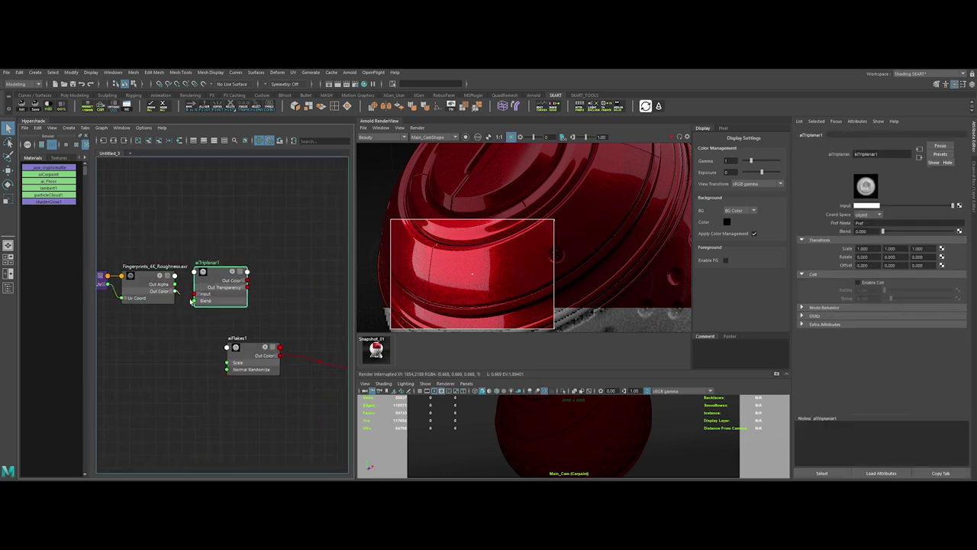
pyautogui.keyDown('alt'); pyautogui.moveTo(216, 286); pyautogui.dragTo(153, 286, button='middle'); pyautogui.keyUp('alt')
pyautogui.moveTo(287, 305); pyautogui.dragTo(223, 298)
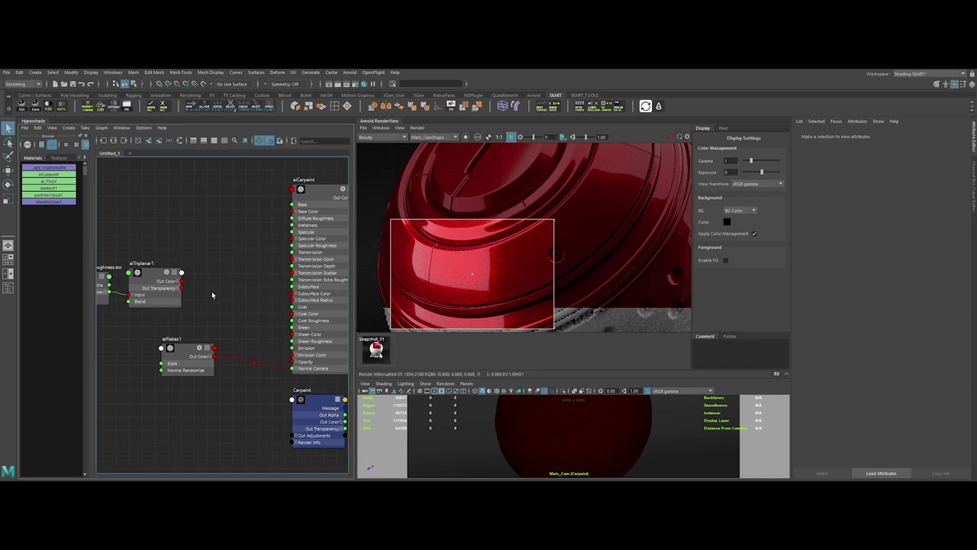
# Insert an aiRange node between aiTriplanar and aiCarpaint's Coat Roughness.
pyautogui.press('Tab')
pyautogui.write('aiRange')
pyautogui.press('Return')
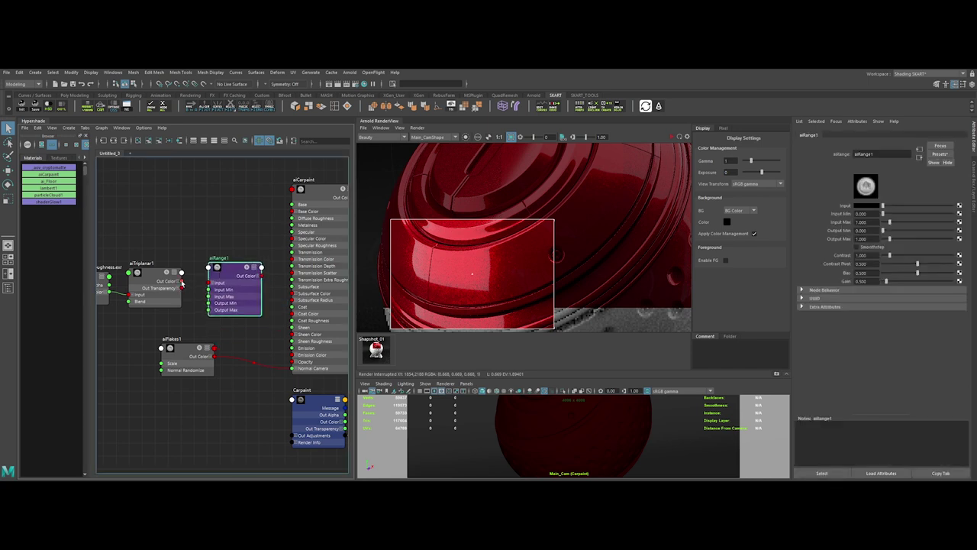
pyautogui.moveTo(182, 281); pyautogui.dragTo(210, 282)
pyautogui.moveTo(274, 320); pyautogui.dragTo(291, 320)
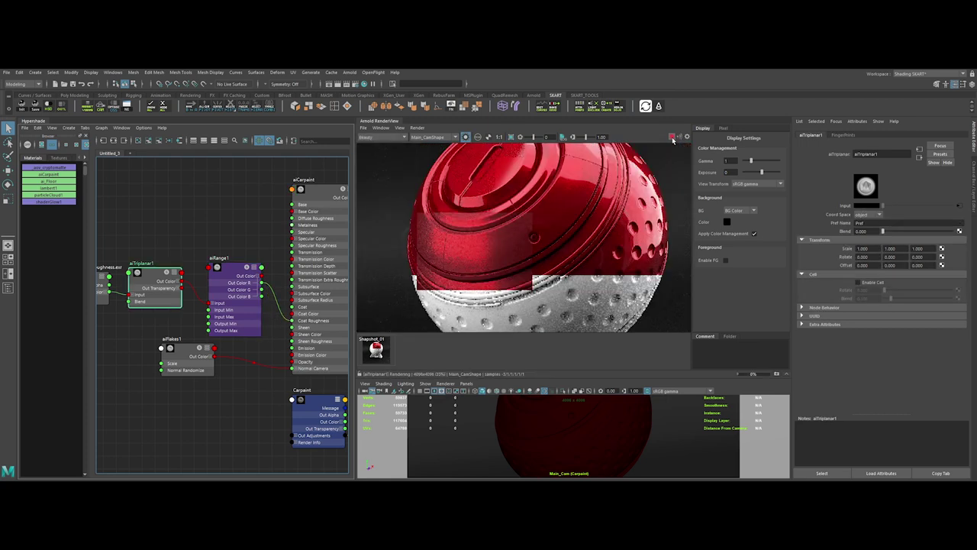
# Preview aiTriplanar1 alone in the render and set its X, Y and Z scale to 0.05.
pyautogui.click(155, 281)
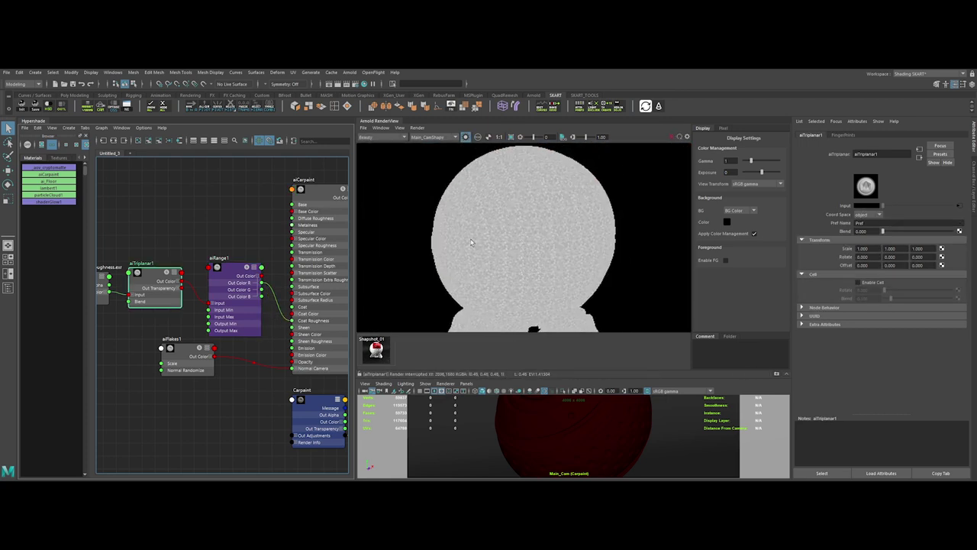
pyautogui.click(861, 248)
pyautogui.write('0.')
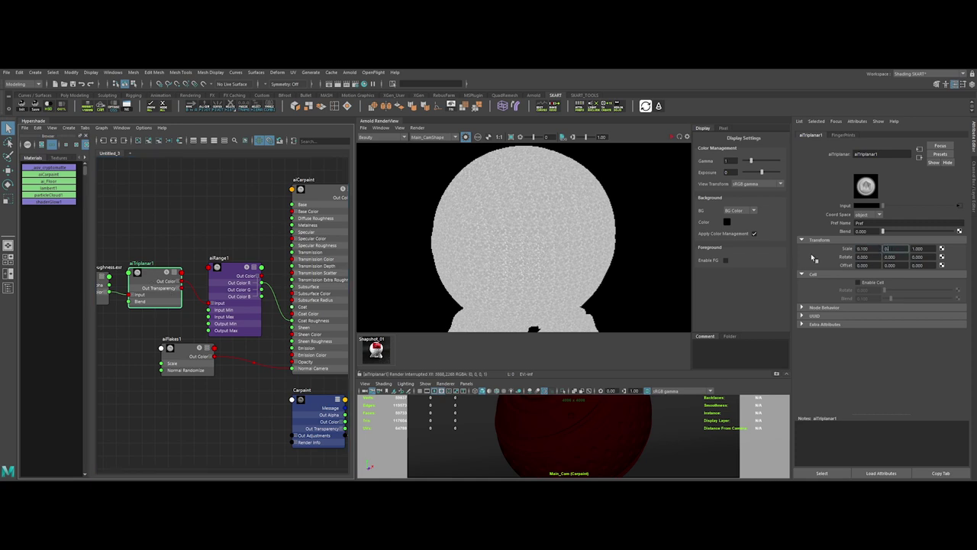
pyautogui.click(671, 137)
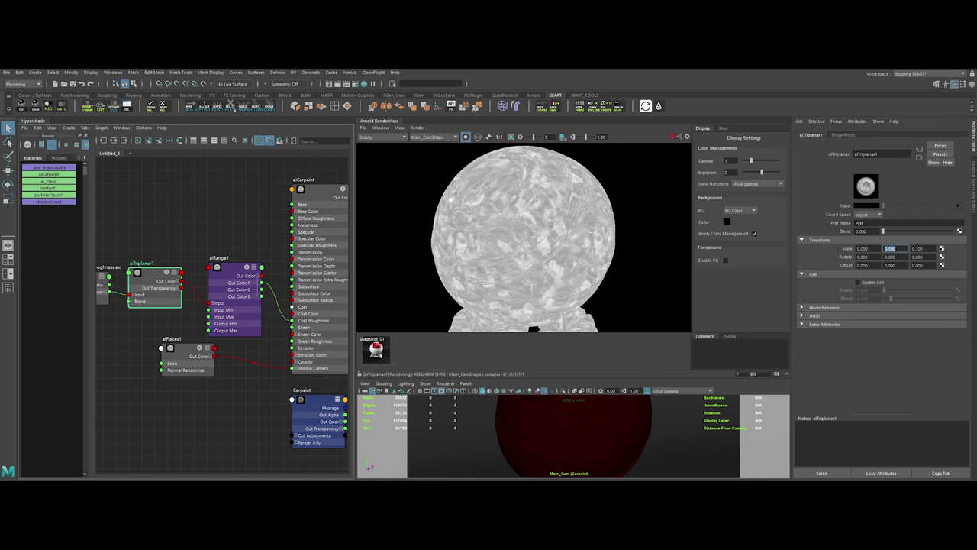
pyautogui.write('0.05')
pyautogui.press('Tab')
pyautogui.write('0.05')
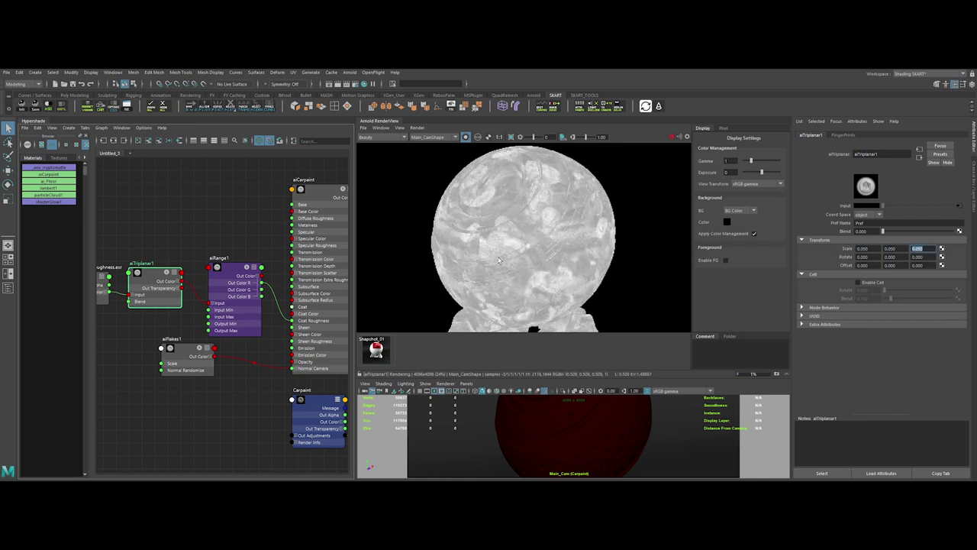
# Select aiRange1, stop the render and inspect pixel values on the sphere.
pyautogui.click(228, 280)
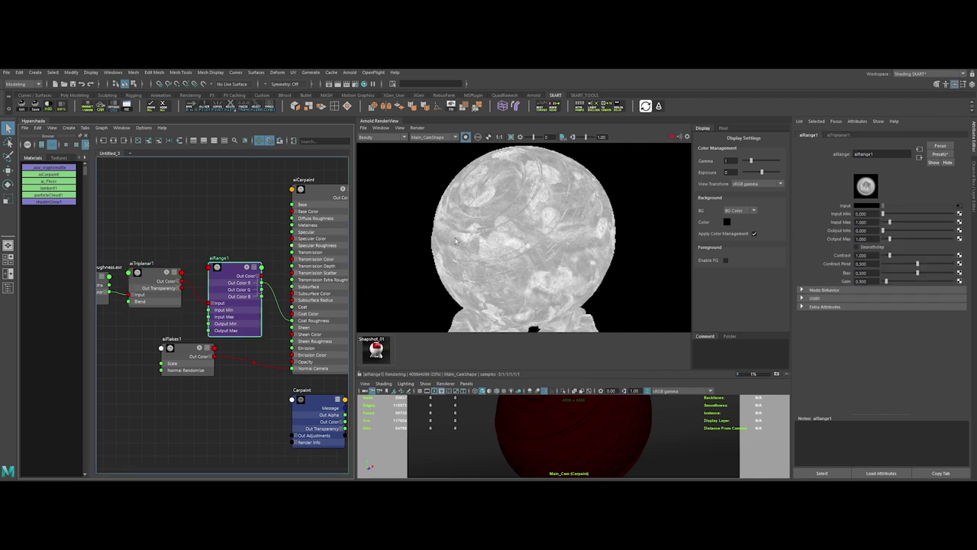
pyautogui.click(672, 137)
pyautogui.click(520, 252)
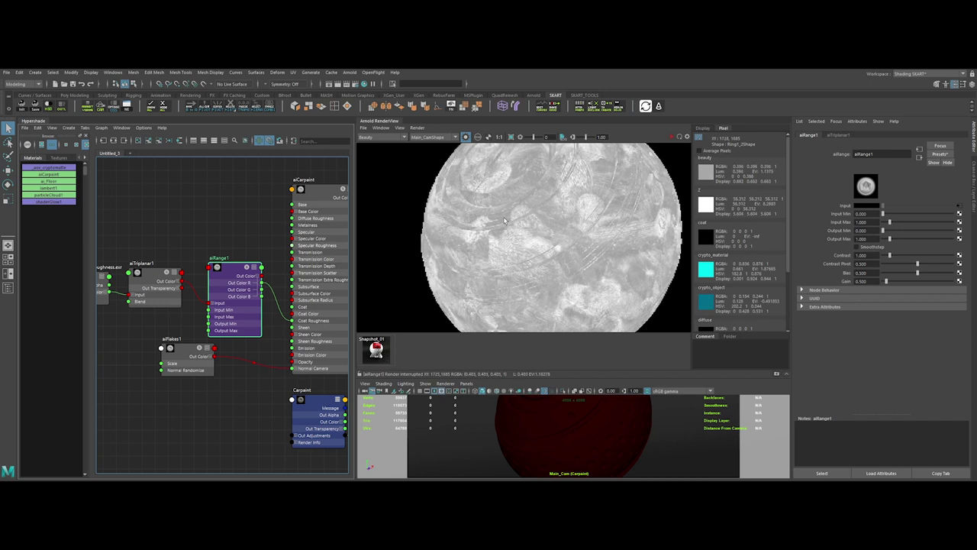
# Rearrange the node network, moving aiTriplanar1 left to make room for a reverse node.
pyautogui.keyDown('alt'); pyautogui.moveTo(215, 237); pyautogui.dragTo(256, 223, button='middle'); pyautogui.keyUp('alt')
pyautogui.moveTo(197, 251); pyautogui.dragTo(147, 252)
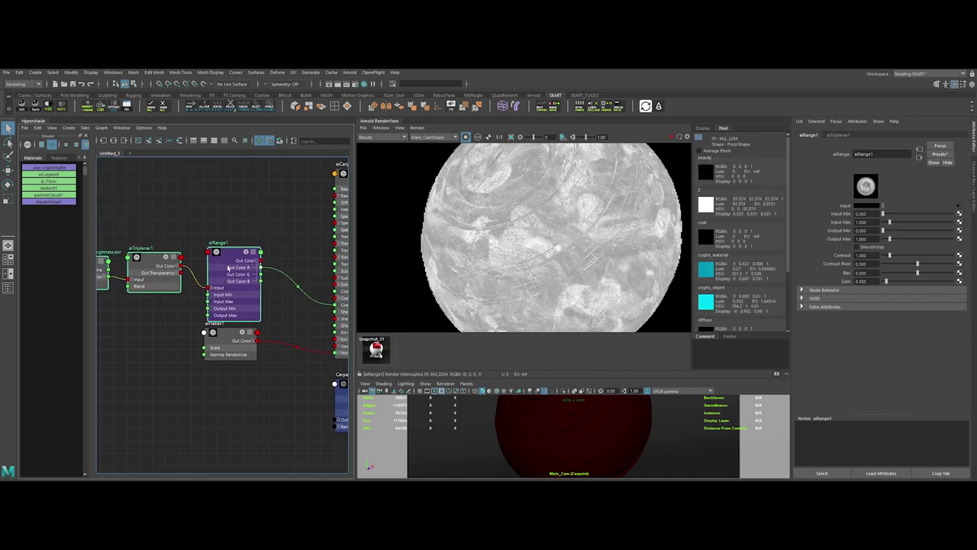
pyautogui.moveTo(272, 238)
pyautogui.mouseDown()
pyautogui.moveTo(206, 231)
pyautogui.moveTo(222, 269)
pyautogui.mouseUp()
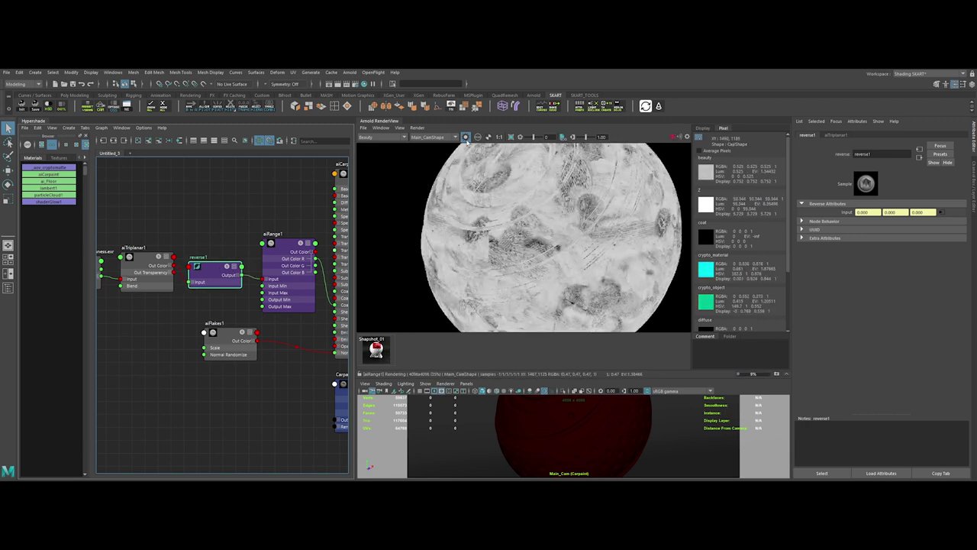
pyautogui.scroll(3, 500, 255)
pyautogui.scroll(3, 545, 262)
# Render a sphere region with aiRange1 isolated and set its Input Min to 0.2.
pyautogui.moveTo(458, 194); pyautogui.dragTo(570, 268)
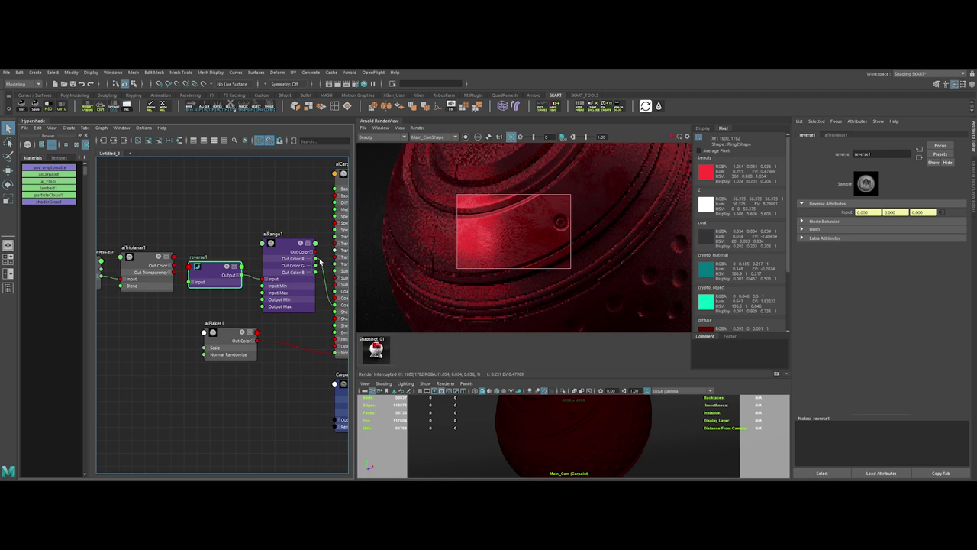
pyautogui.click(466, 137)
pyautogui.moveTo(403, 176); pyautogui.dragTo(623, 299)
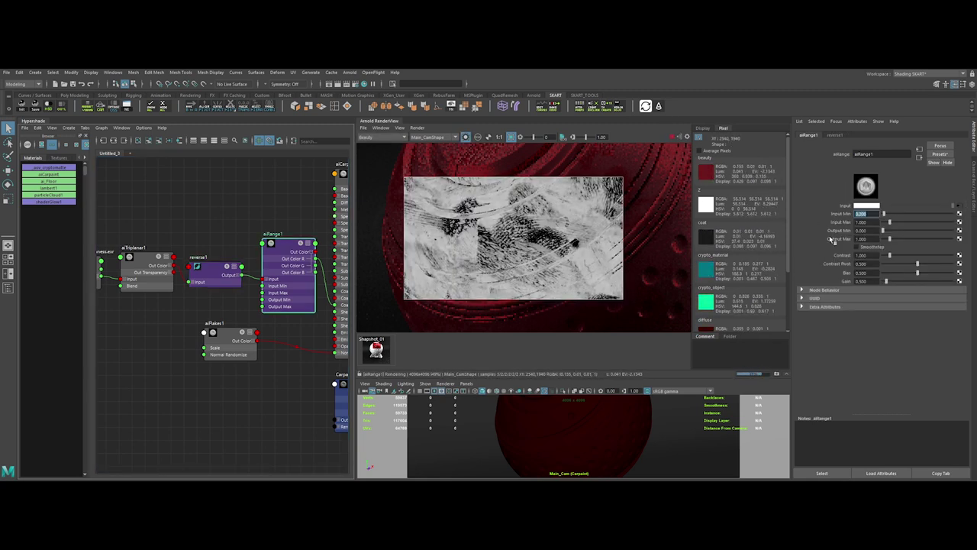
pyautogui.click(861, 229)
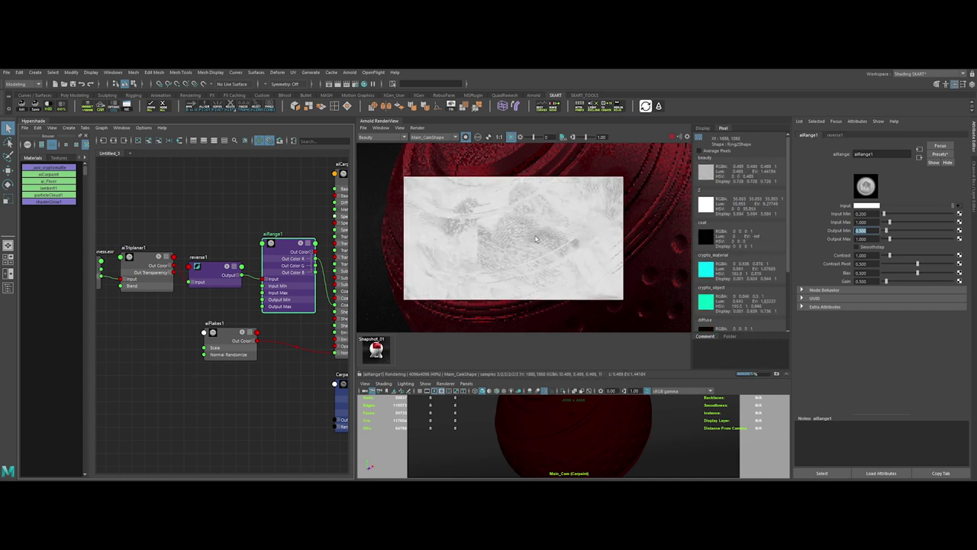
pyautogui.click(340, 169)
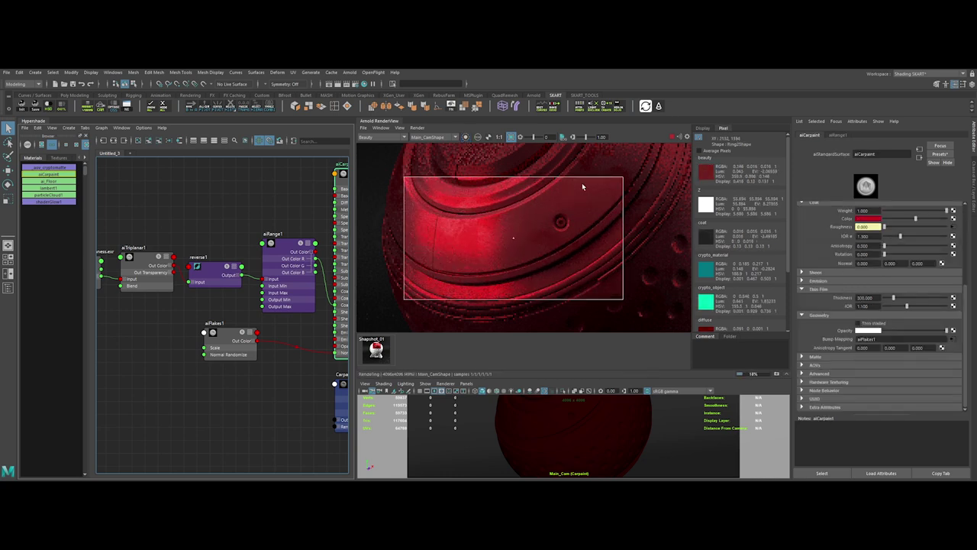
# Select the aiCarpaint material and set its Coat Roughness to 0.05.
pyautogui.click(281, 259)
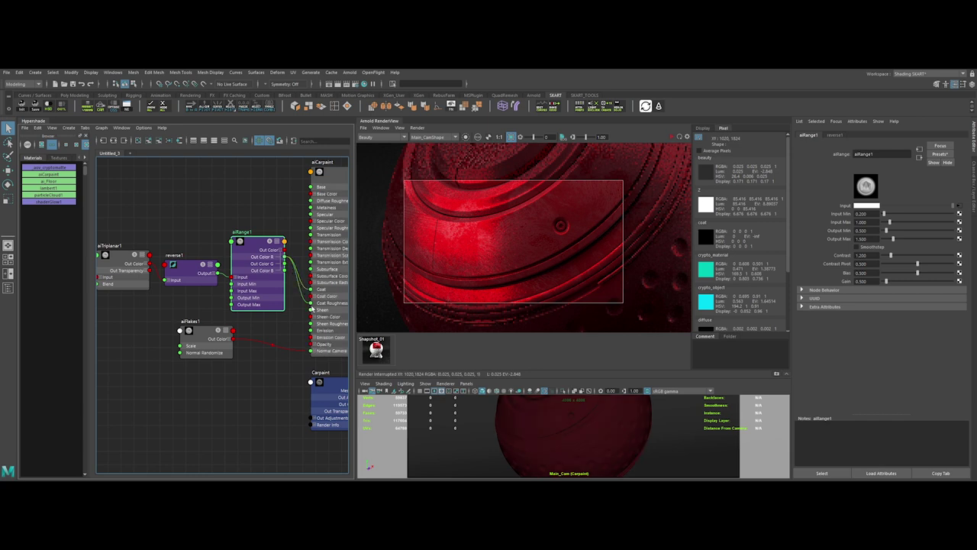
pyautogui.click(315, 306)
pyautogui.scroll(2, 832, 311)
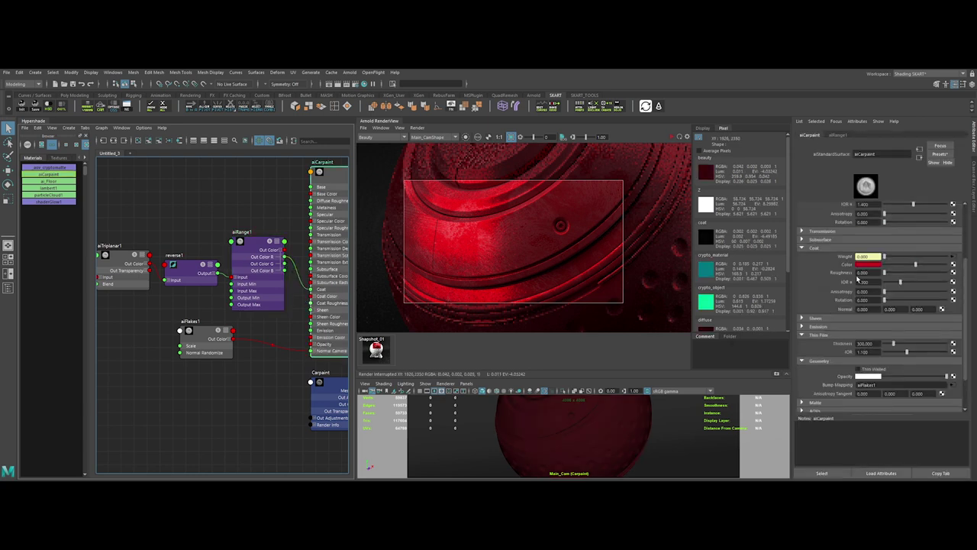
pyautogui.click(861, 273)
pyautogui.write('.05')
pyautogui.press('Return')
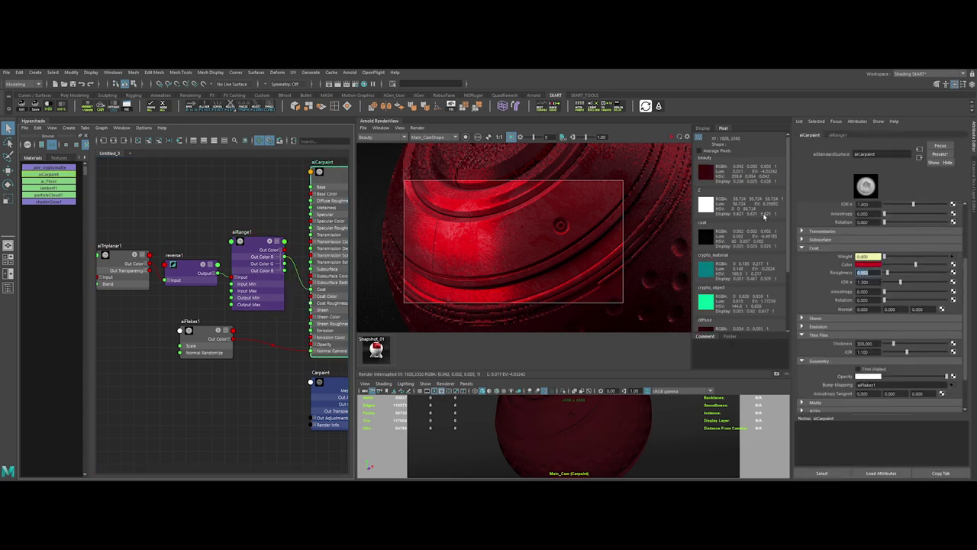